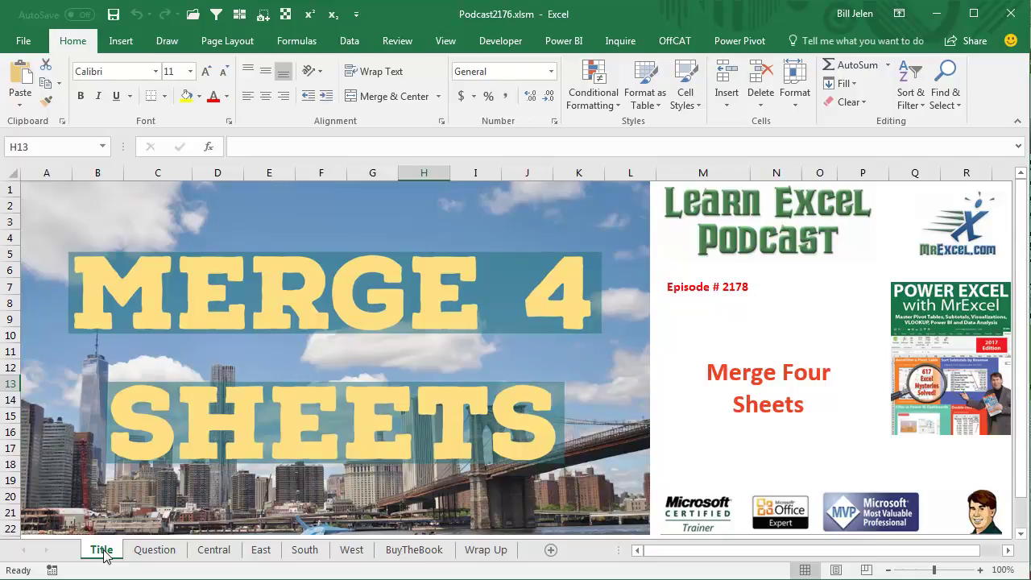
- Review the question sheet and the Central, East, South and West region reports
{"action": "left_click", "coordinate": [151, 553]}
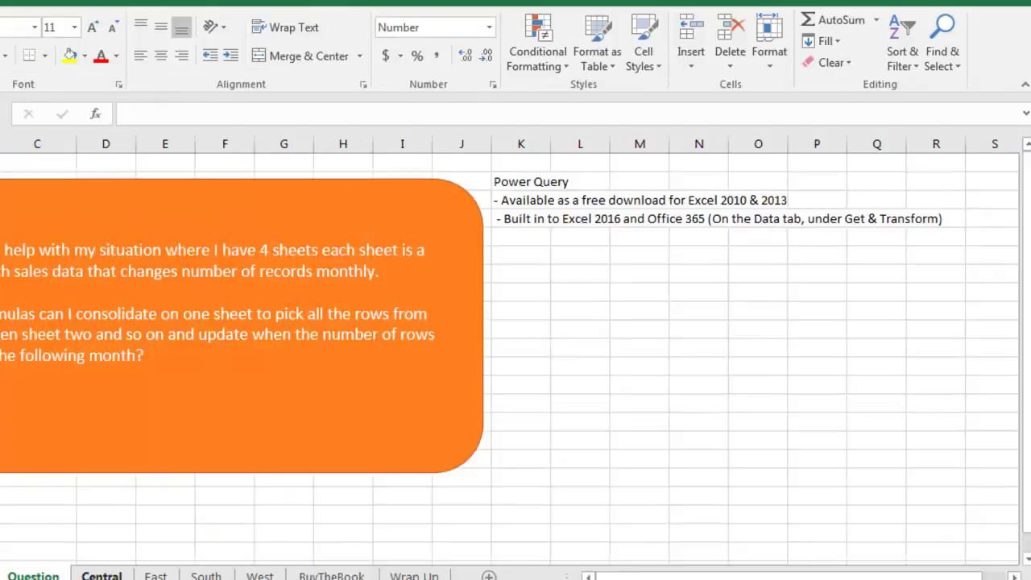
{"action": "left_click", "coordinate": [213, 550]}
{"action": "scroll", "coordinate": [221, 422], "scroll_direction": "up", "scroll_amount": 1}
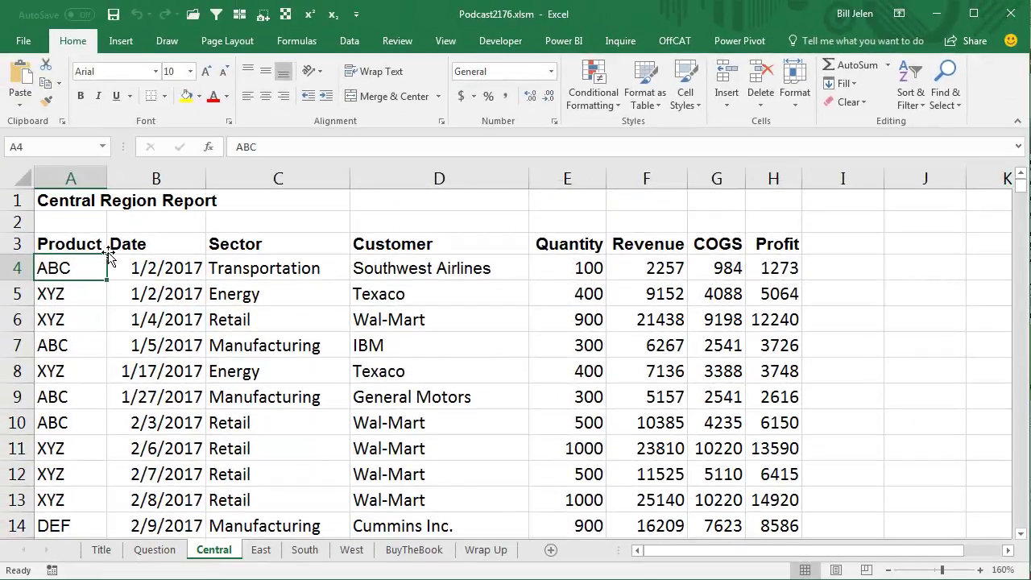
{"action": "left_click", "coordinate": [262, 551]}
{"action": "scroll", "coordinate": [283, 409], "scroll_direction": "up", "scroll_amount": 1}
{"action": "left_click", "coordinate": [305, 554]}
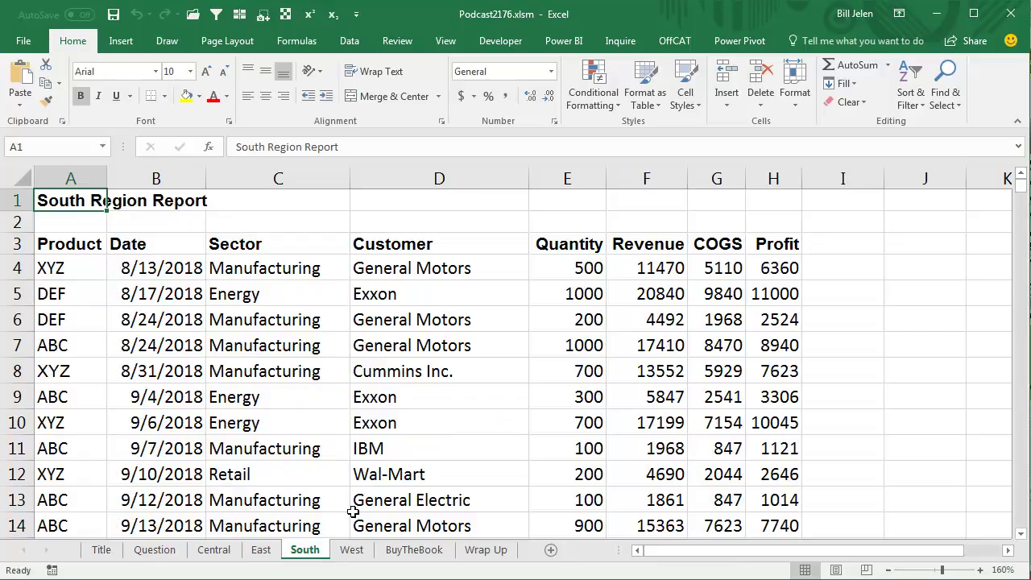
{"action": "left_click", "coordinate": [355, 551]}
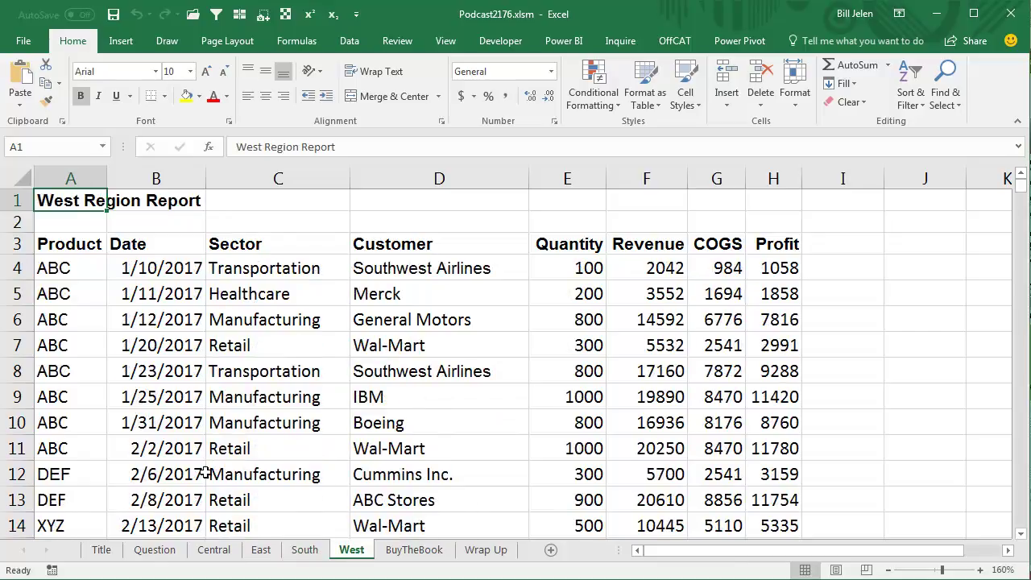
- Examine how far the data extends on the South and East sheets and compare the columns on Central and East
{"action": "left_click", "coordinate": [303, 551]}
{"action": "left_click", "coordinate": [71, 285]}
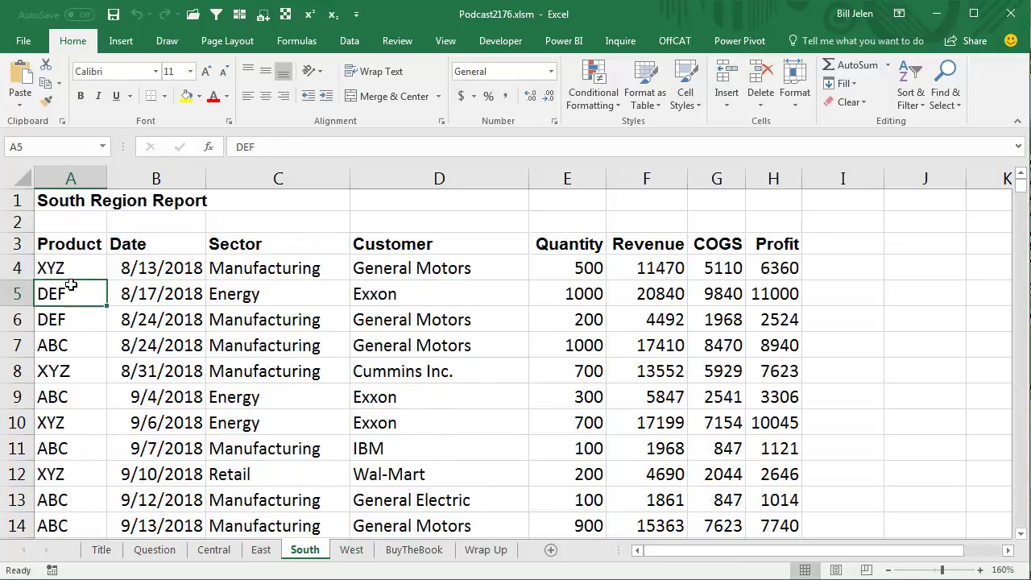
{"action": "key", "text": "ctrl+Down"}
{"action": "key", "text": "ctrl+Page_Up"}
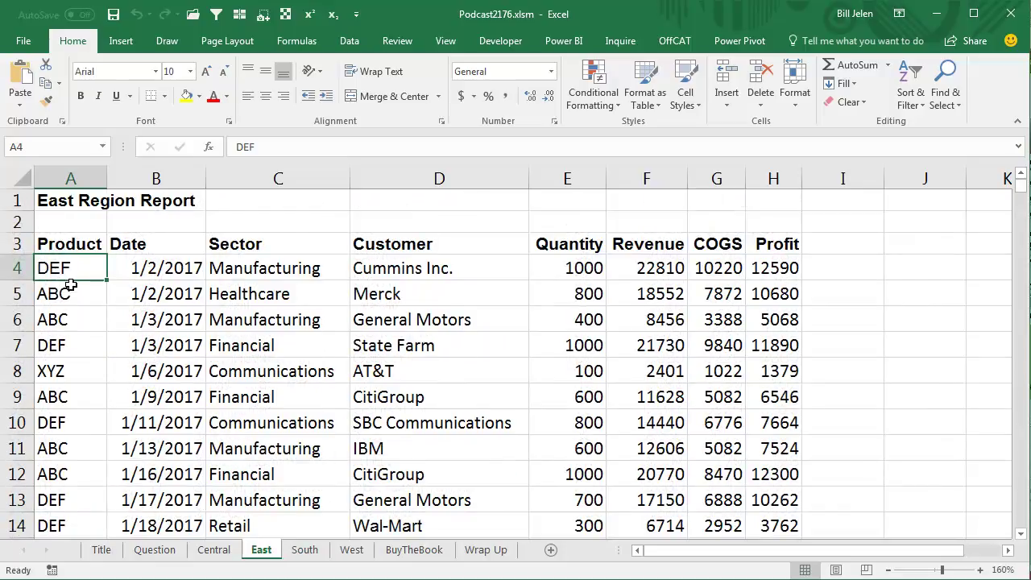
{"action": "left_click", "coordinate": [71, 285]}
{"action": "key", "text": "ctrl+Down"}
{"action": "key", "text": "ctrl+Up"}
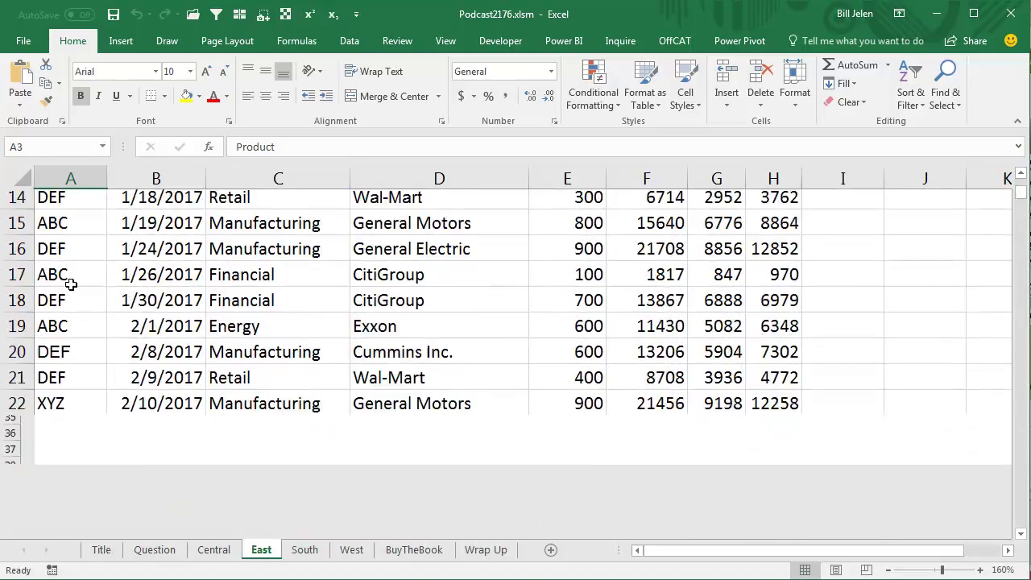
{"action": "left_click", "coordinate": [217, 554]}
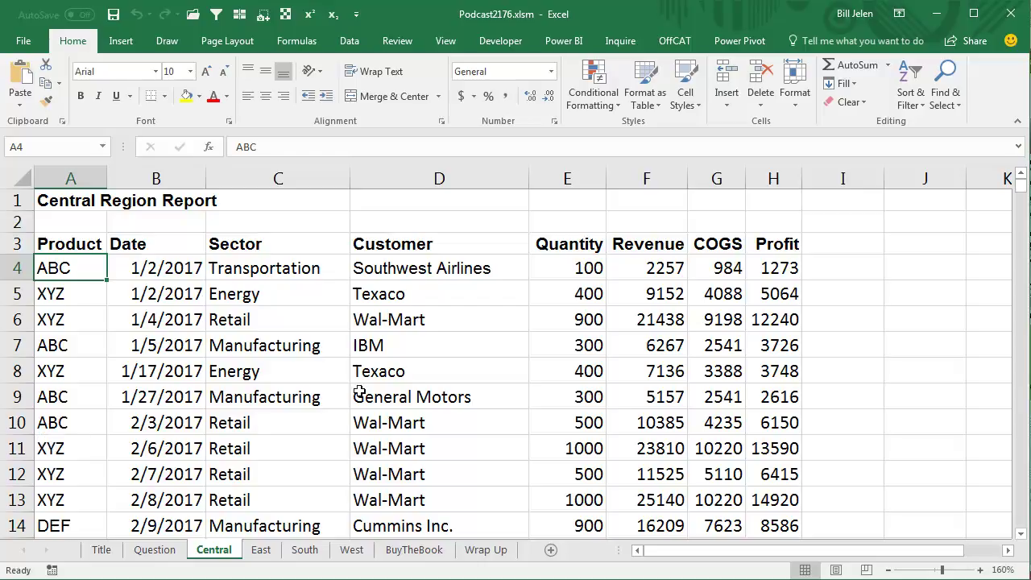
{"action": "left_click", "coordinate": [266, 554]}
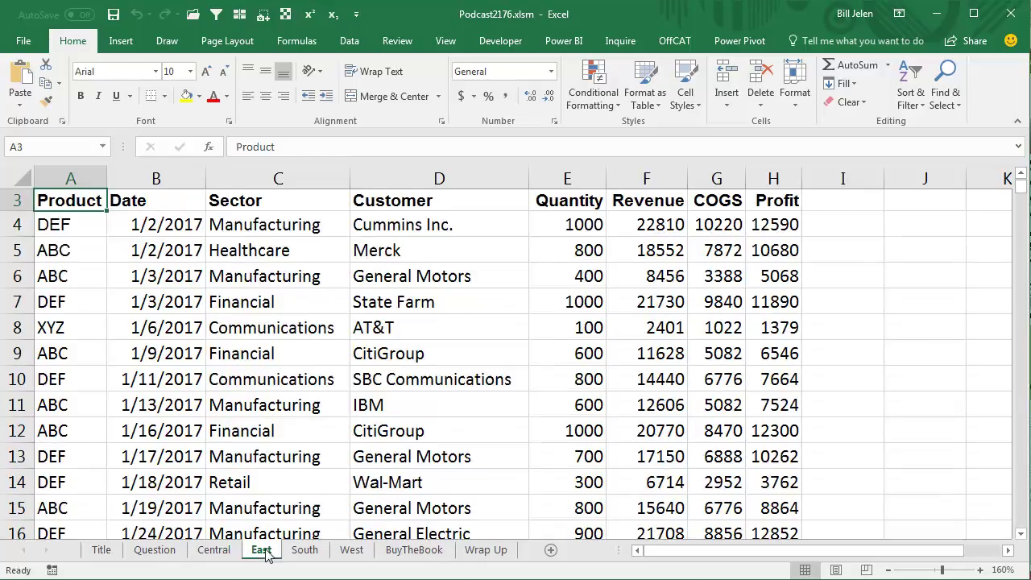
- Move the Profit column ahead of the COGS column on the South sheet
{"action": "left_click", "coordinate": [306, 554]}
{"action": "scroll", "coordinate": [664, 330], "scroll_direction": "up", "scroll_amount": 1}
{"action": "left_click", "coordinate": [663, 329]}
{"action": "key", "text": "ctrl+Up"}
{"action": "key", "text": "Right"}
{"action": "key", "text": "Right"}
{"action": "key", "text": "ctrl+shift+Down"}
{"action": "key", "text": "ctrl+c"}
{"action": "key", "text": "ctrl+Up"}
{"action": "key", "text": "Left"}
{"action": "key", "text": "alt+i"}
{"action": "key", "text": "e"}
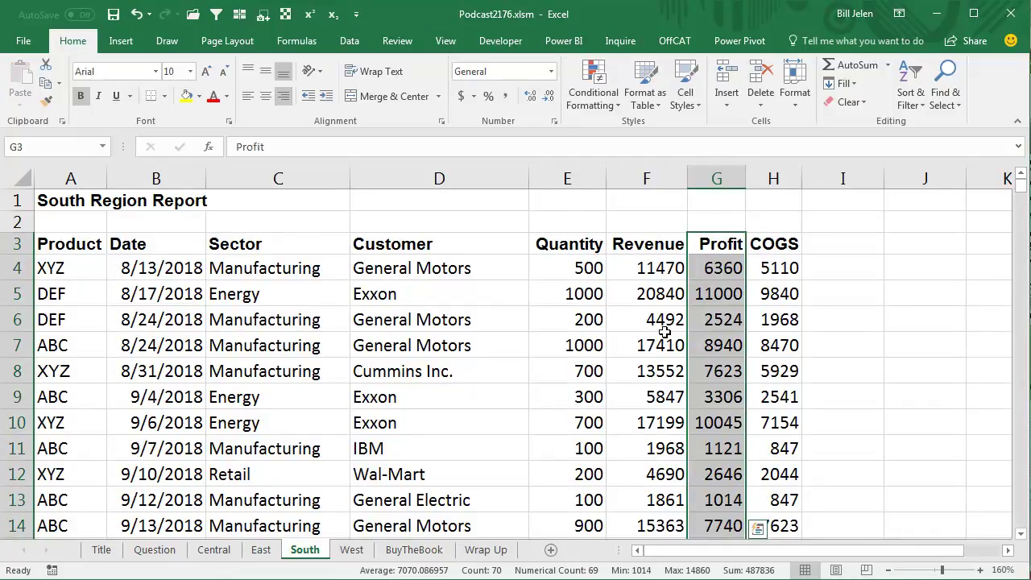
- Add the heading GP% in cell I3 of the West sheet
{"action": "key", "text": "ctrl+Page_Down"}
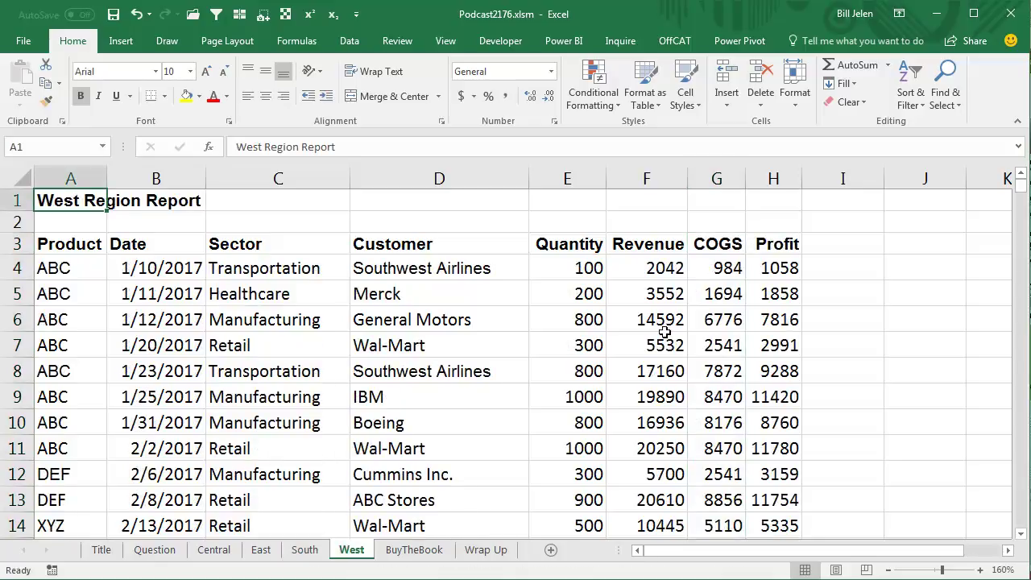
{"action": "key", "text": "Right"}
{"action": "key", "text": "Right"}
{"action": "key", "text": "Right"}
{"action": "key", "text": "Right"}
{"action": "key", "text": "Right"}
{"action": "key", "text": "Right"}
{"action": "key", "text": "Right"}
{"action": "key", "text": "Right"}
{"action": "key", "text": "Right"}
{"action": "key", "text": "Down"}
{"action": "key", "text": "Left"}
{"action": "key", "text": "Down"}
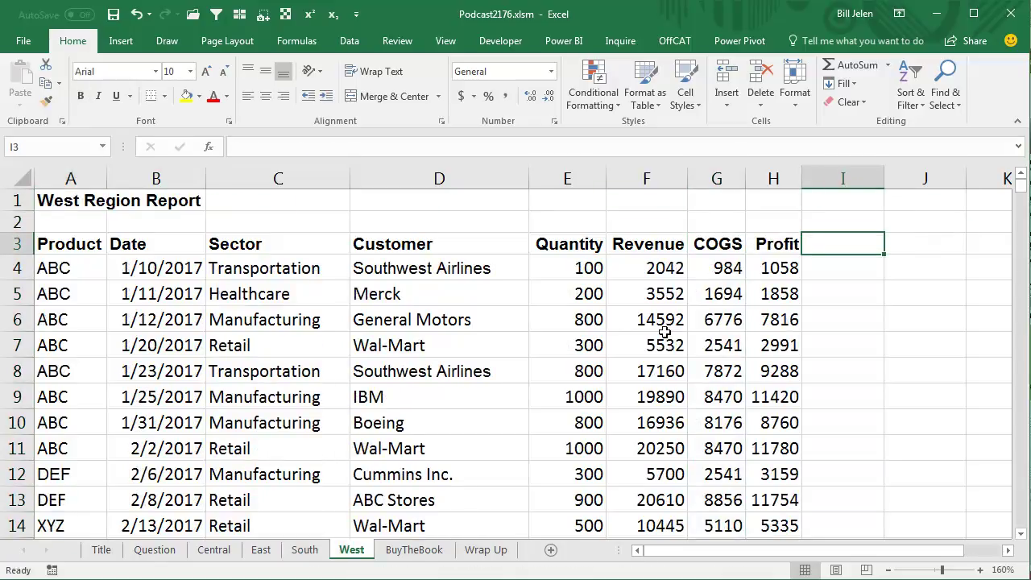
{"action": "type", "text": "GP%"}
{"action": "key", "text": "Return"}
- Calculate gross profit percent in I4 with the formula +H4/F4, formatted as a percentage with one decimal place
{"action": "type", "text": "+"}
{"action": "key", "text": "Left"}
{"action": "type", "text": "/"}
{"action": "key", "text": "Left"}
{"action": "key", "text": "Left"}
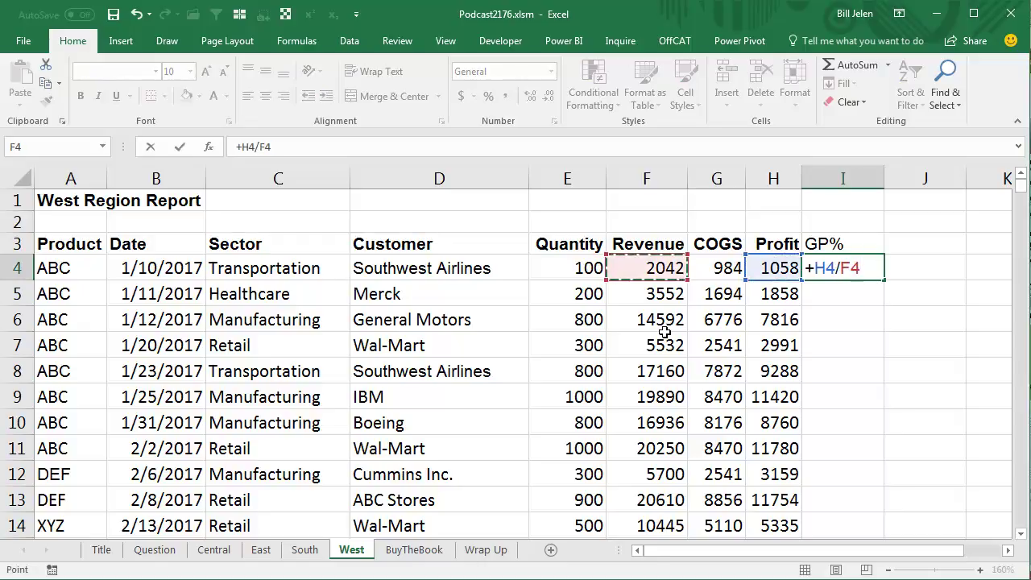
{"action": "key", "text": "ctrl+Return"}
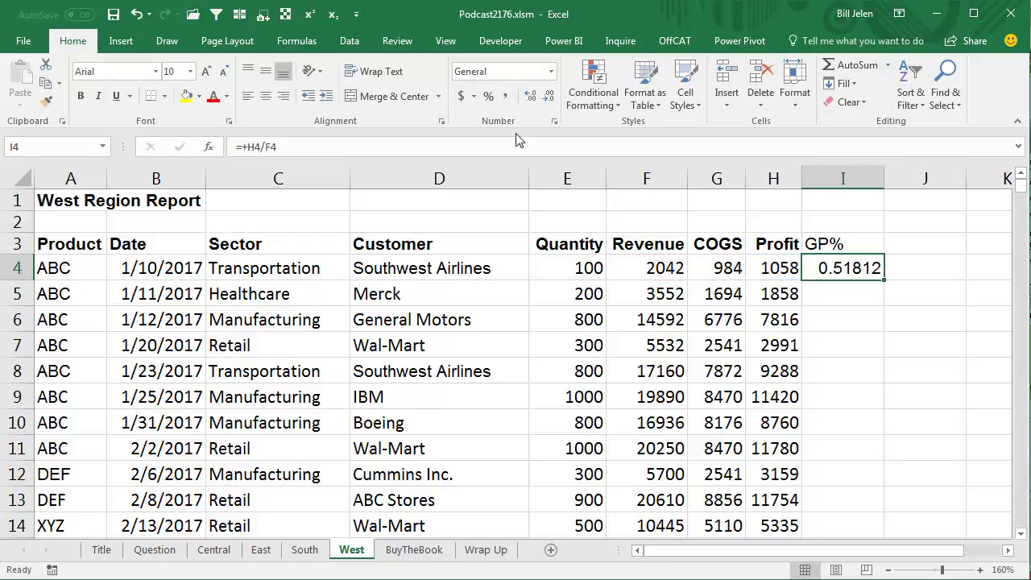
{"action": "left_click", "coordinate": [487, 97]}
{"action": "left_click", "coordinate": [531, 96]}
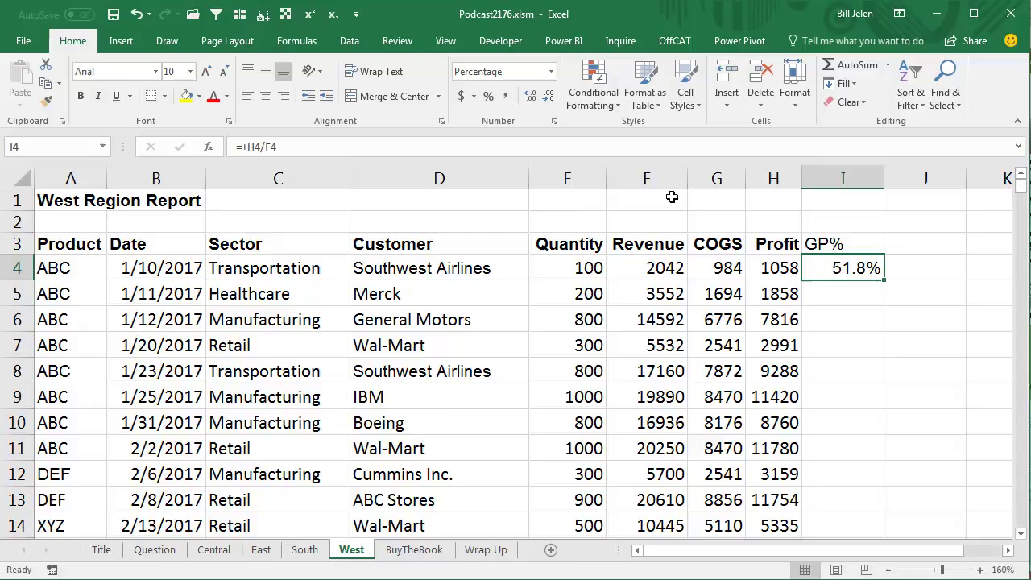
- Fill the GP% formula down to the last data row and make the GP% heading bold
{"action": "double_click", "coordinate": [884, 281]}
{"action": "left_click", "coordinate": [791, 268]}
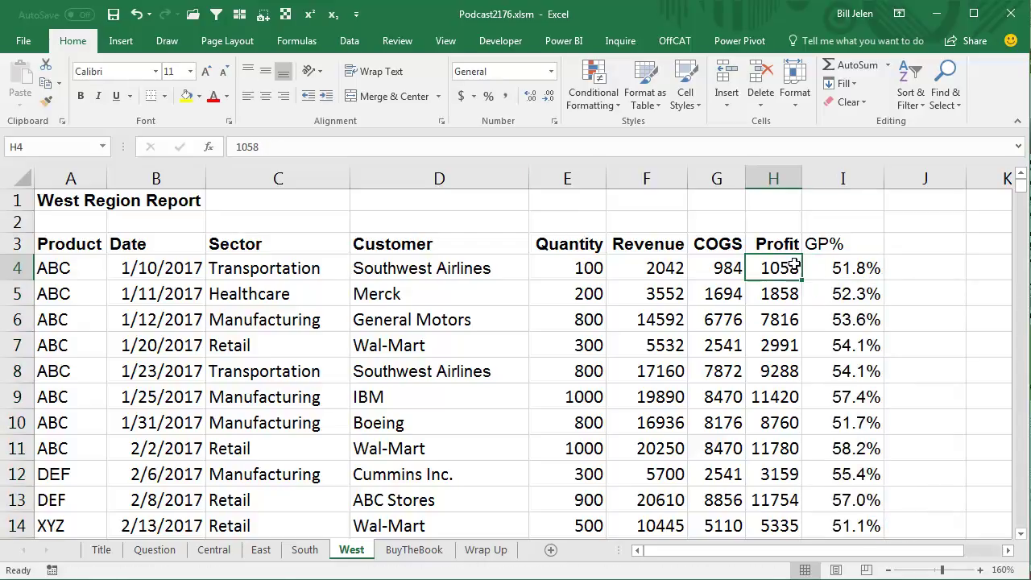
{"action": "left_click", "coordinate": [819, 250]}
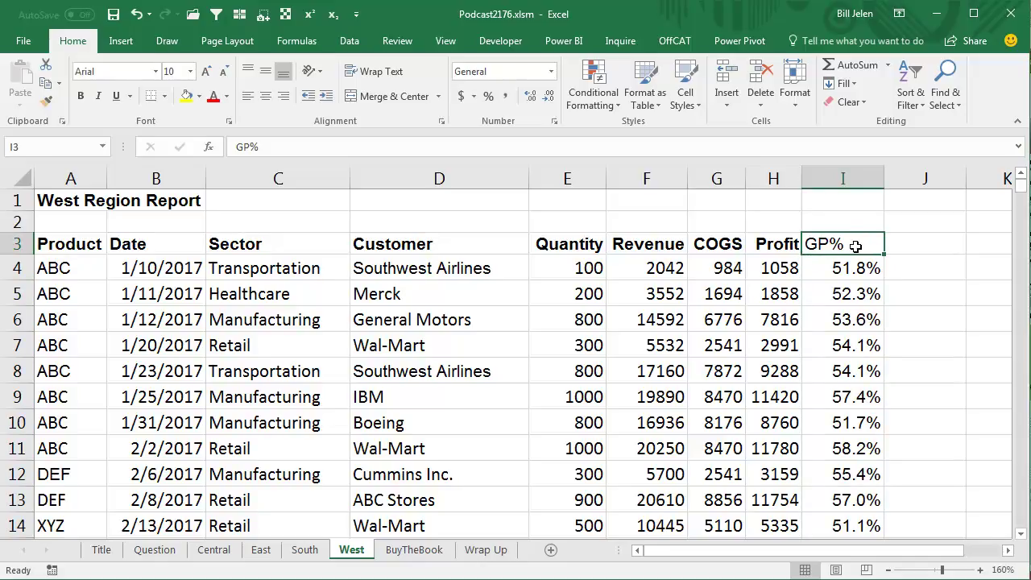
{"action": "key", "text": "ctrl+b"}
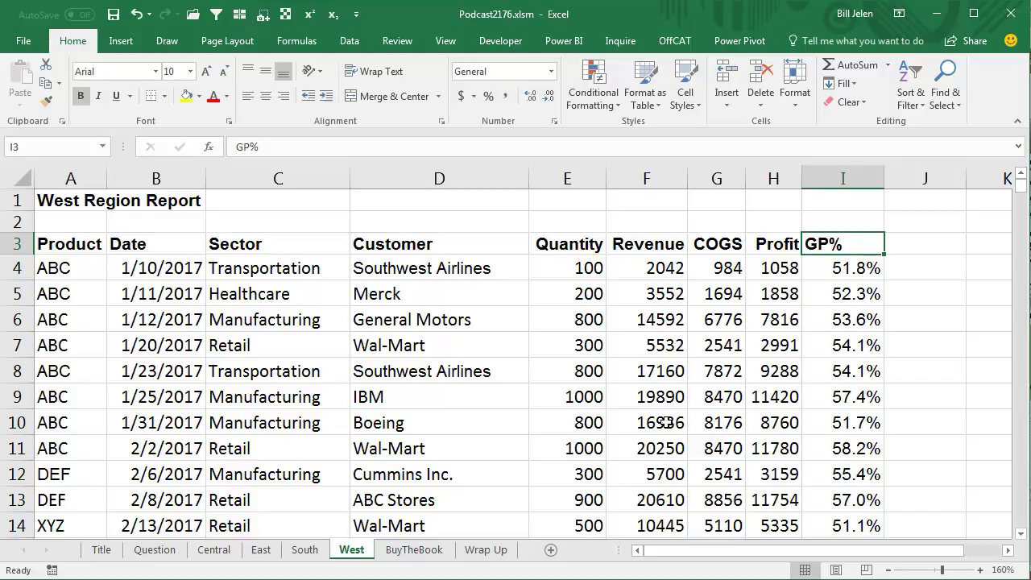
- Convert the Central sheet's data, including headers, to a table named Central
{"action": "left_click", "coordinate": [213, 549]}
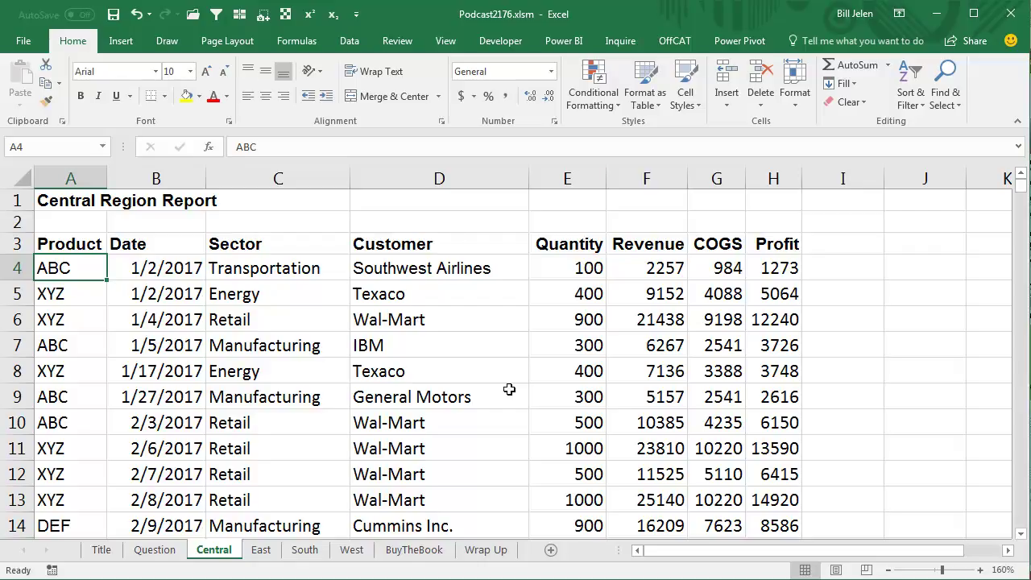
{"action": "key", "text": "ctrl+t"}
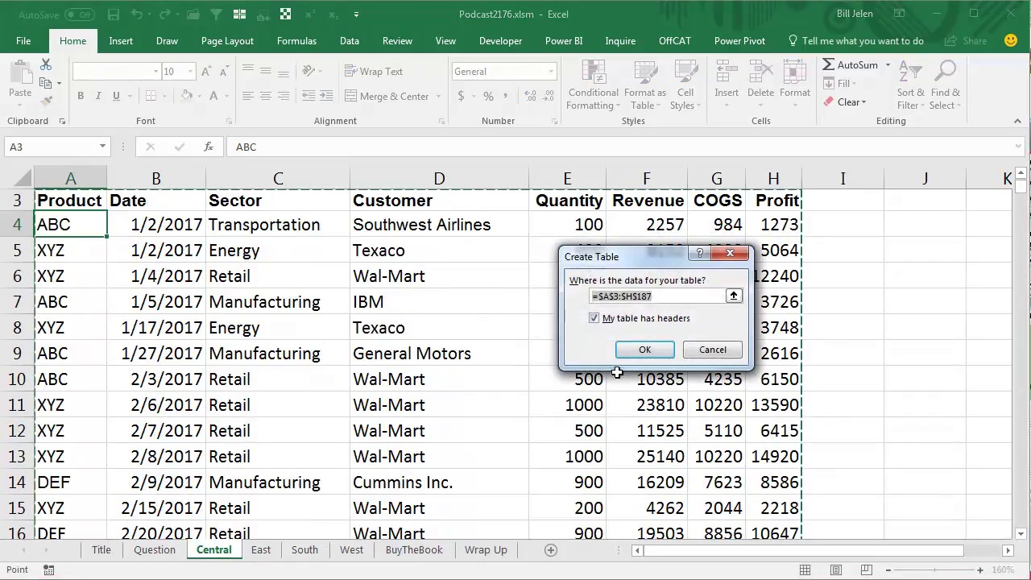
{"action": "left_click", "coordinate": [646, 351]}
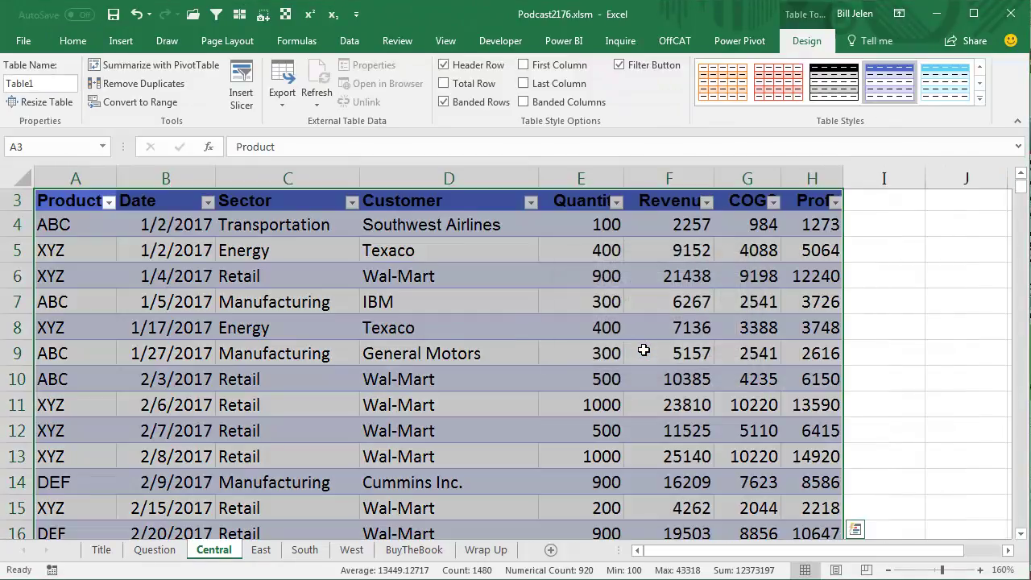
{"action": "left_click", "coordinate": [47, 83]}
{"action": "type", "text": "Central"}
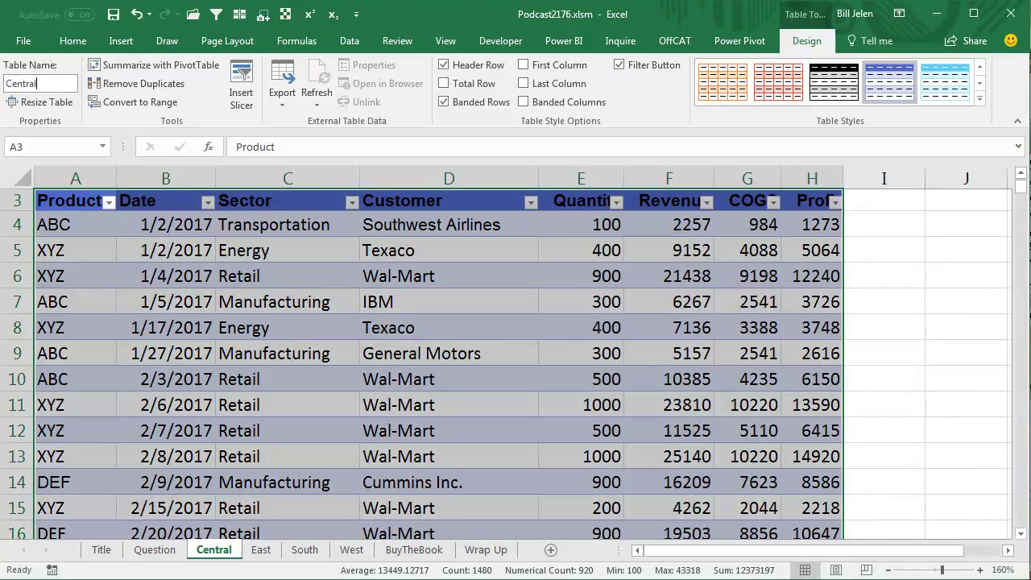
- Convert the East sheet's data, including headers, to a table named East
{"action": "left_click", "coordinate": [257, 550]}
{"action": "key", "text": "ctrl+t"}
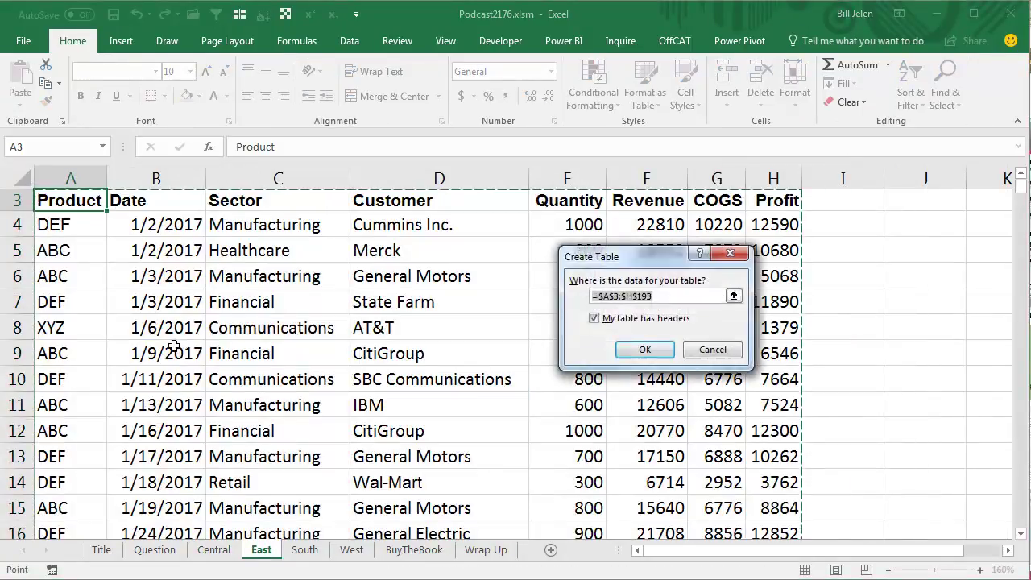
{"action": "left_click", "coordinate": [649, 349]}
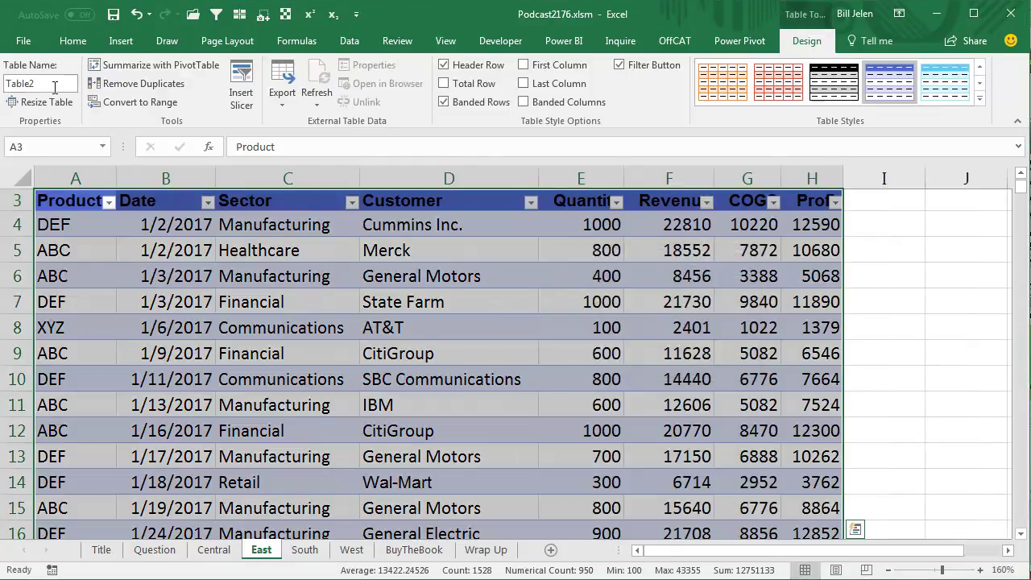
{"action": "left_click", "coordinate": [40, 83]}
{"action": "type", "text": "East"}
{"action": "key", "text": "Return"}
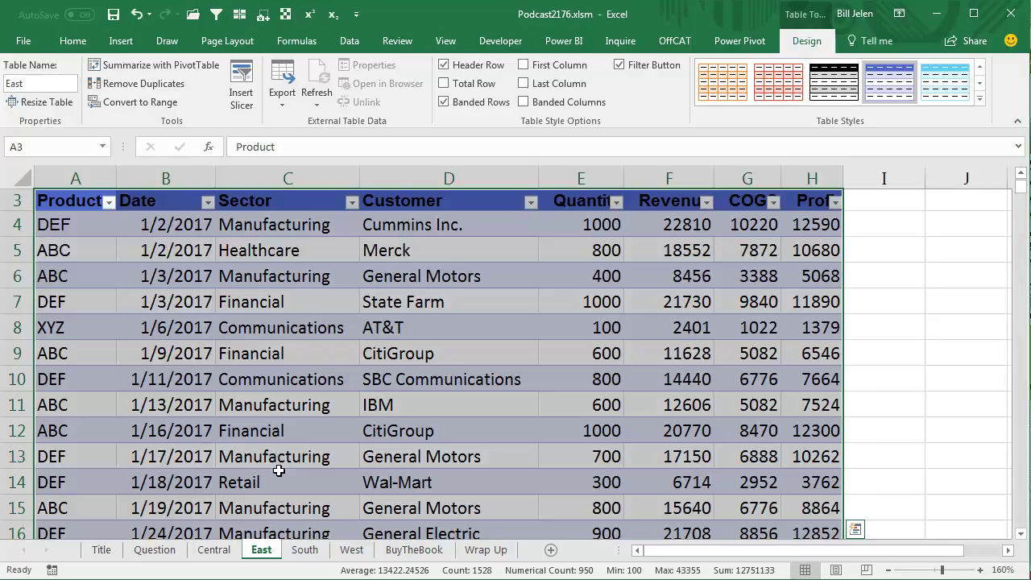
- Convert the South sheet's data, including headers, to a table named South
{"action": "left_click", "coordinate": [305, 551]}
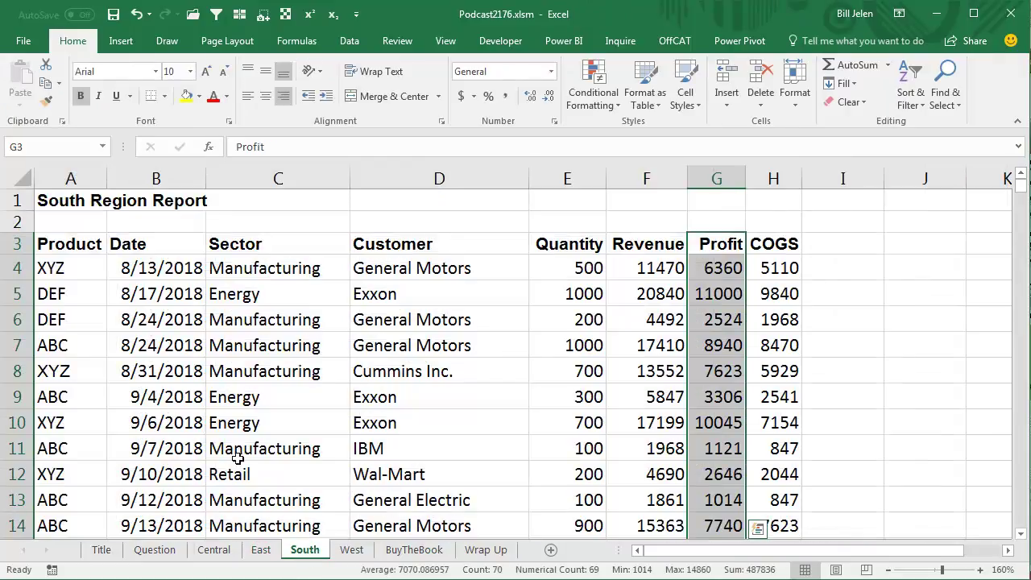
{"action": "key", "text": "ctrl+t"}
{"action": "left_click", "coordinate": [646, 349]}
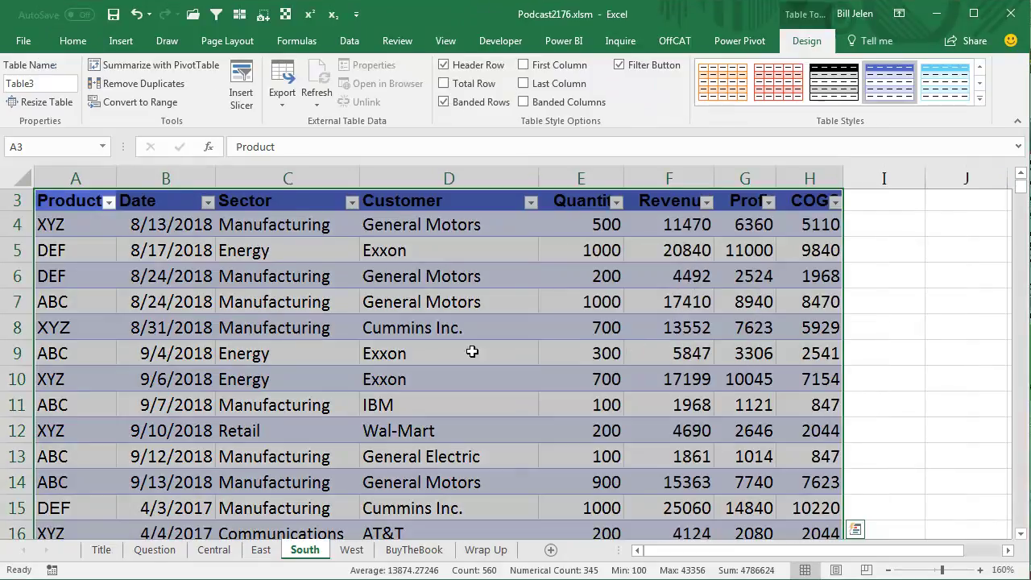
{"action": "scroll", "coordinate": [215, 338], "scroll_direction": "up", "scroll_amount": 1}
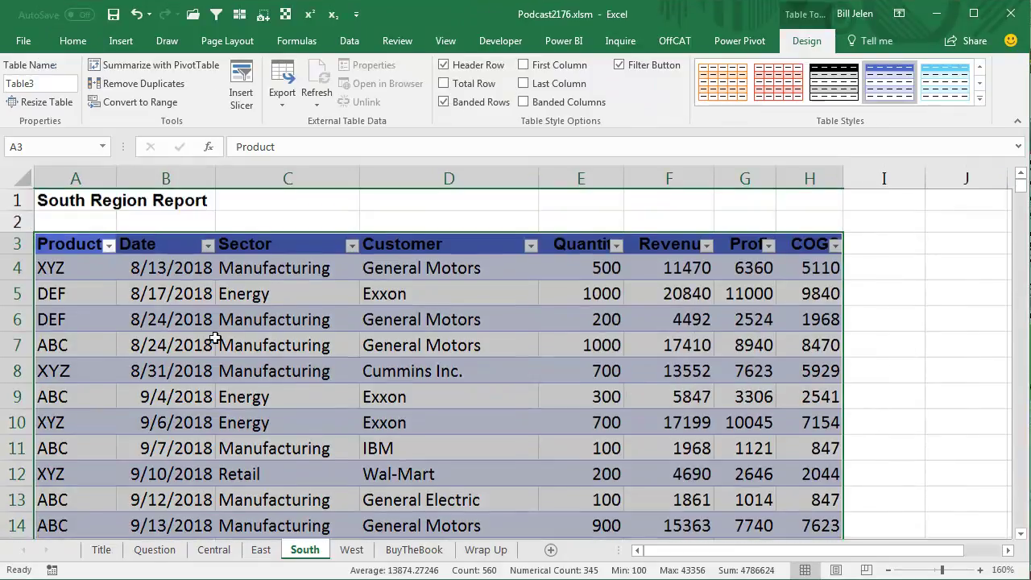
{"action": "left_click", "coordinate": [48, 83]}
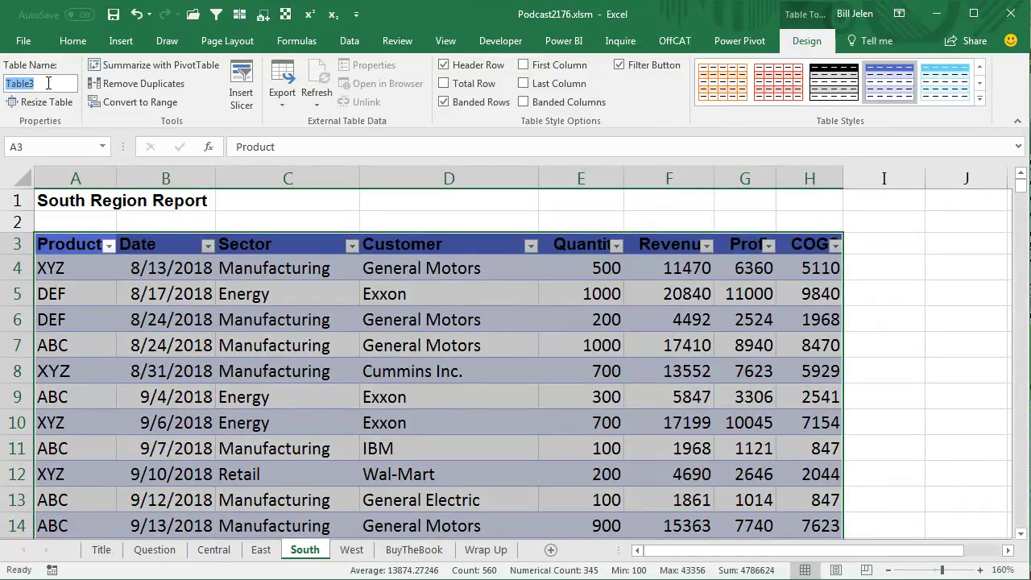
{"action": "type", "text": "South"}
{"action": "key", "text": "Return"}
- Convert the West sheet's data, including headers, to a table named West
{"action": "left_click", "coordinate": [351, 550]}
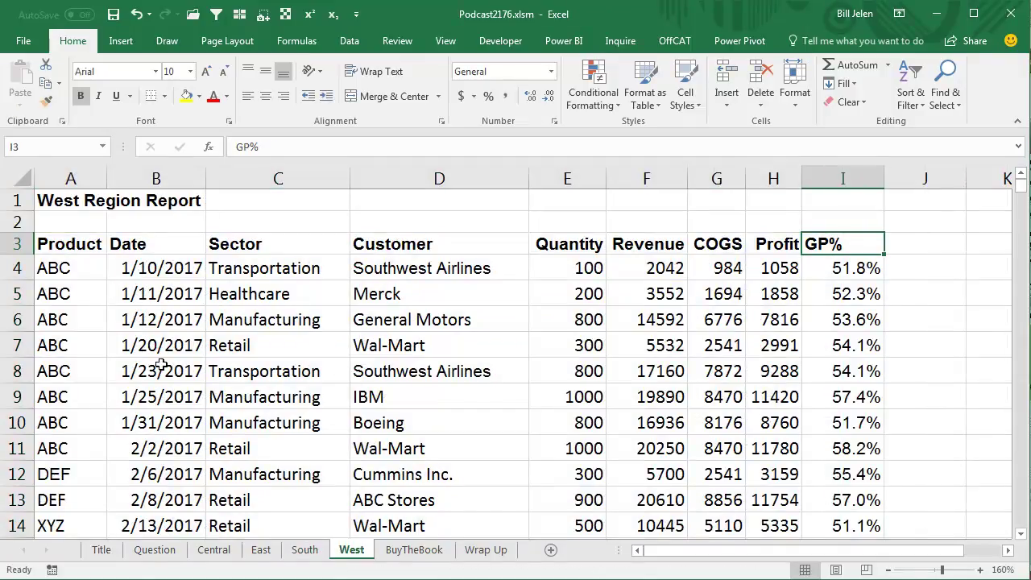
{"action": "left_click", "coordinate": [68, 268]}
{"action": "key", "text": "ctrl+t"}
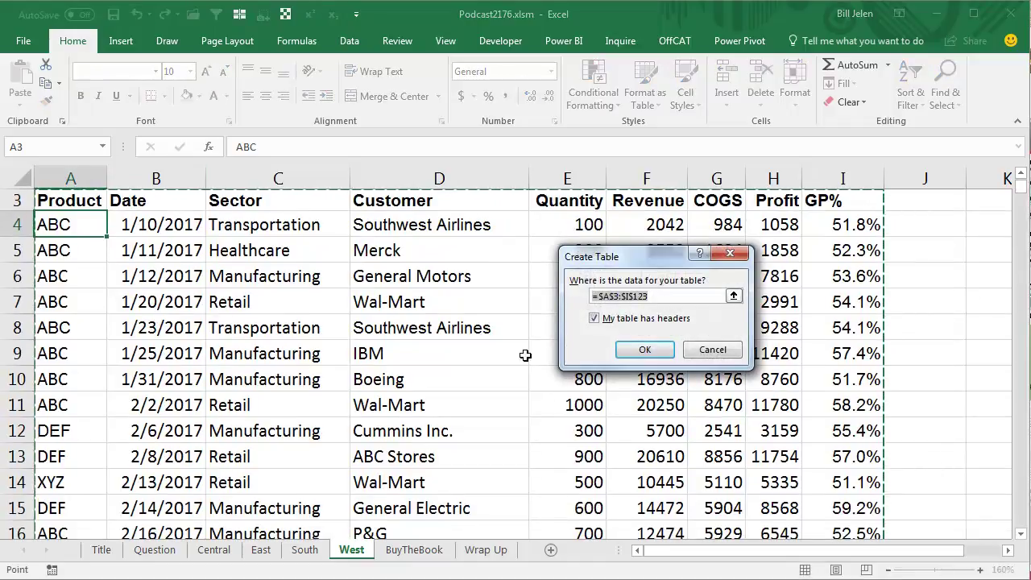
{"action": "left_click", "coordinate": [654, 351]}
{"action": "left_click", "coordinate": [49, 82]}
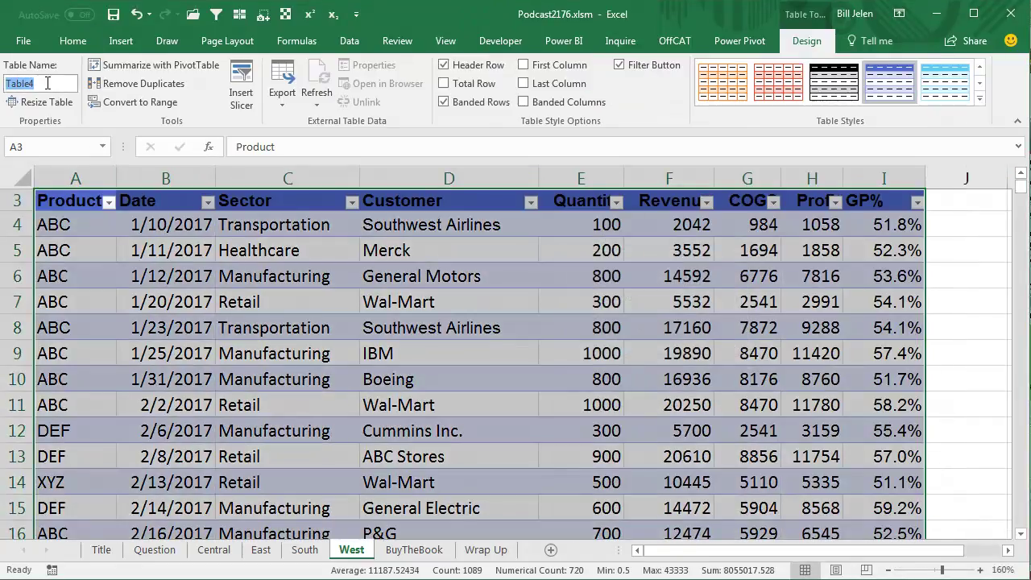
{"action": "type", "text": "West"}
{"action": "key", "text": "Return"}
- Load the Central table into the Power Query editor as a new query
{"action": "left_click", "coordinate": [216, 551]}
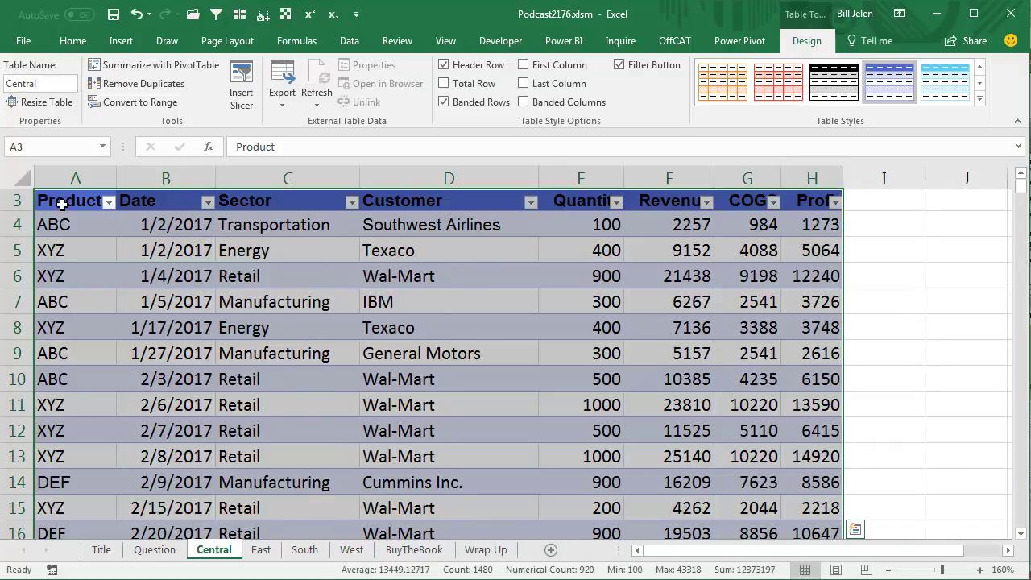
{"action": "scroll", "coordinate": [87, 271], "scroll_direction": "up", "scroll_amount": 1}
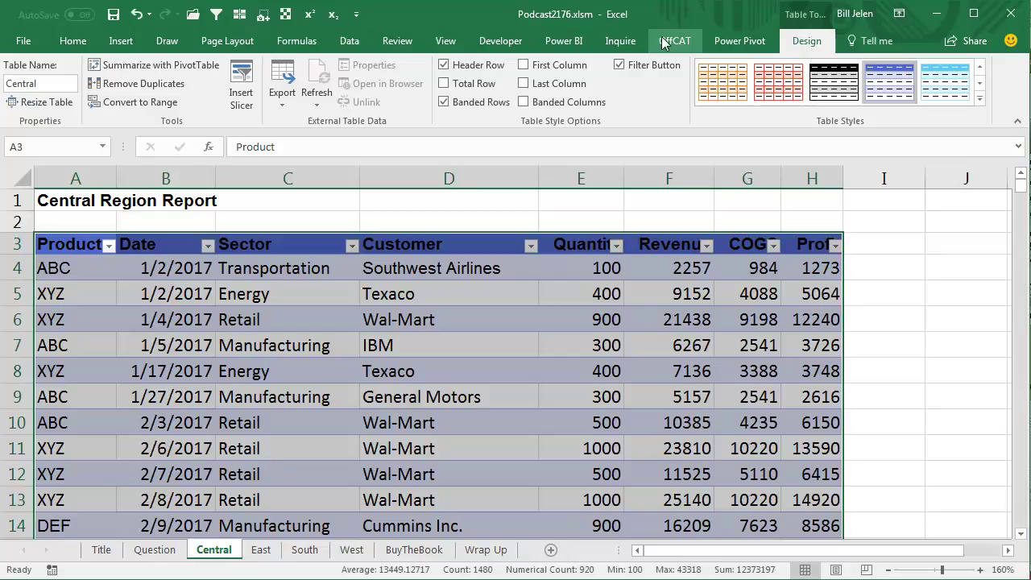
{"action": "left_click", "coordinate": [348, 43]}
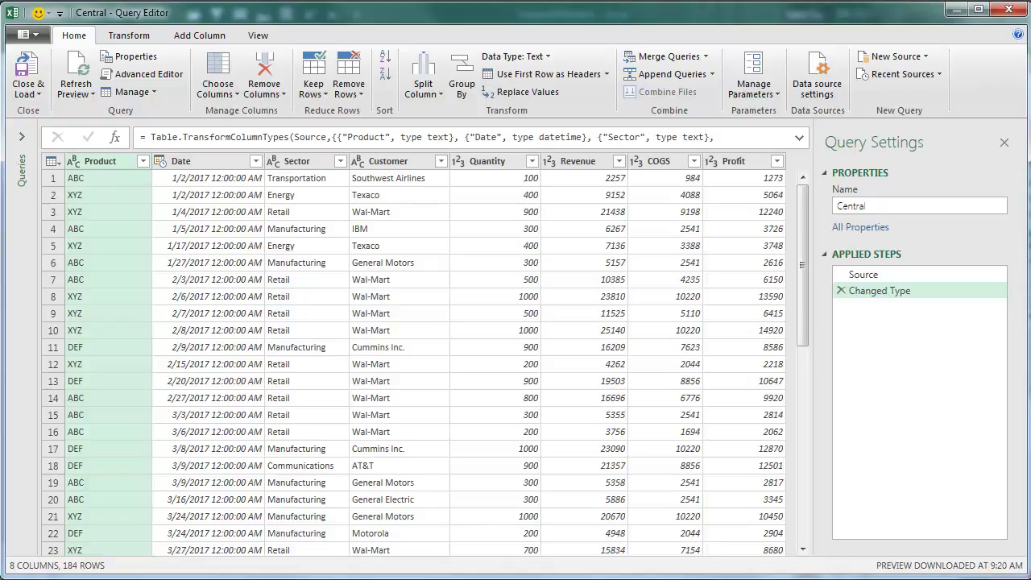
- Add a custom column named Region with the formula ="Central" to the Central query
{"action": "left_click", "coordinate": [209, 39]}
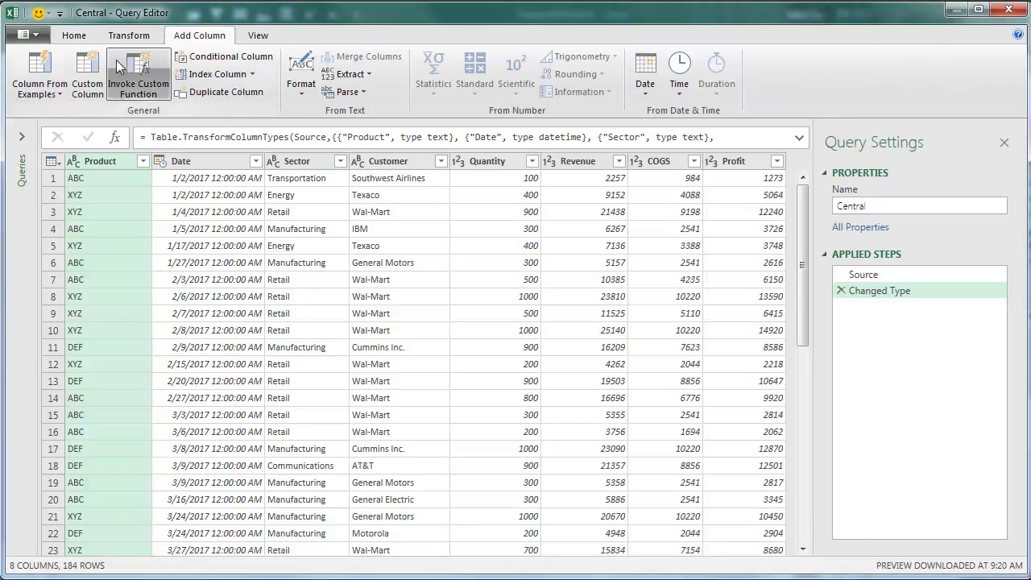
{"action": "left_click", "coordinate": [95, 80]}
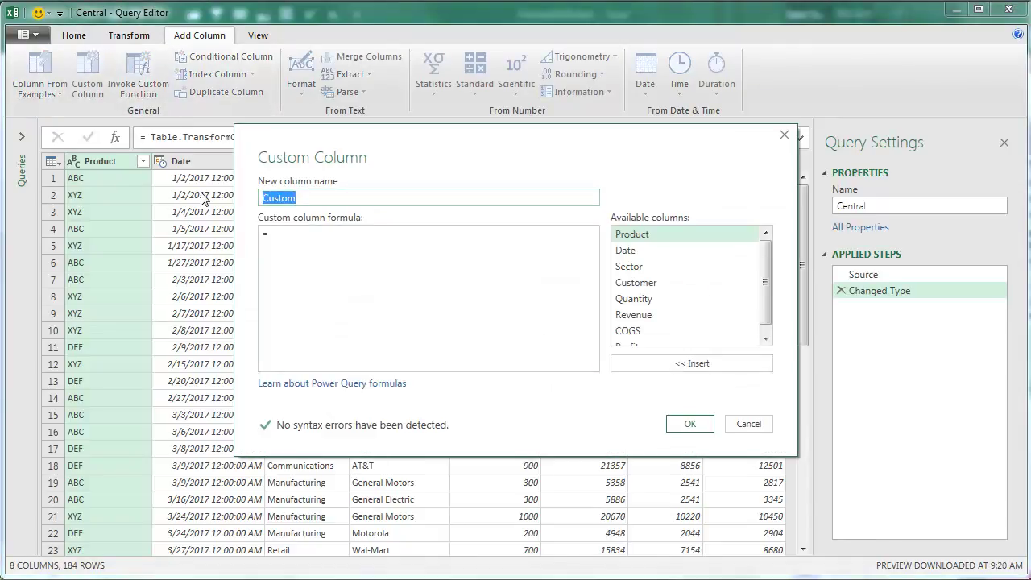
{"action": "type", "text": "Region"}
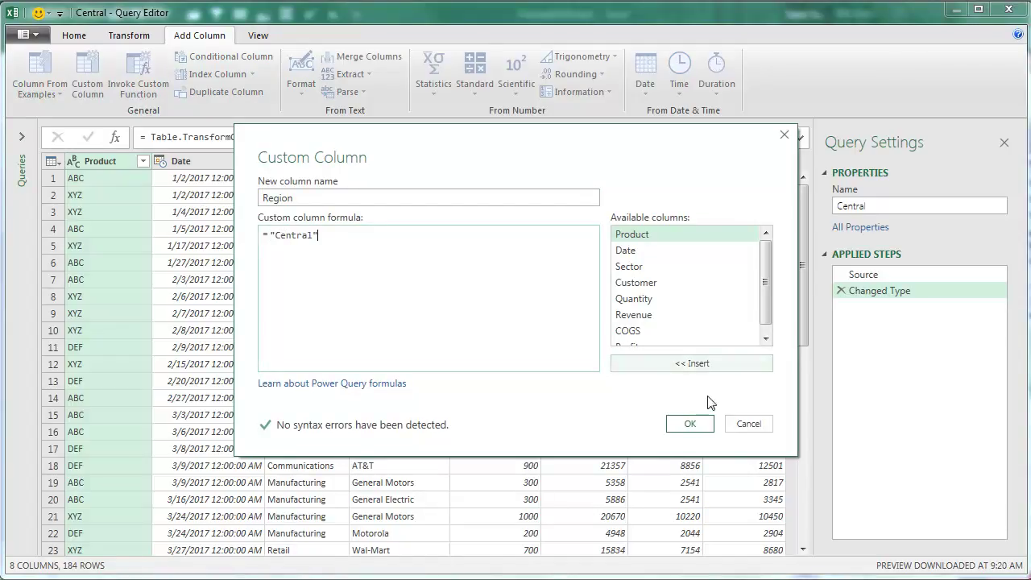
{"action": "left_click", "coordinate": [693, 425]}
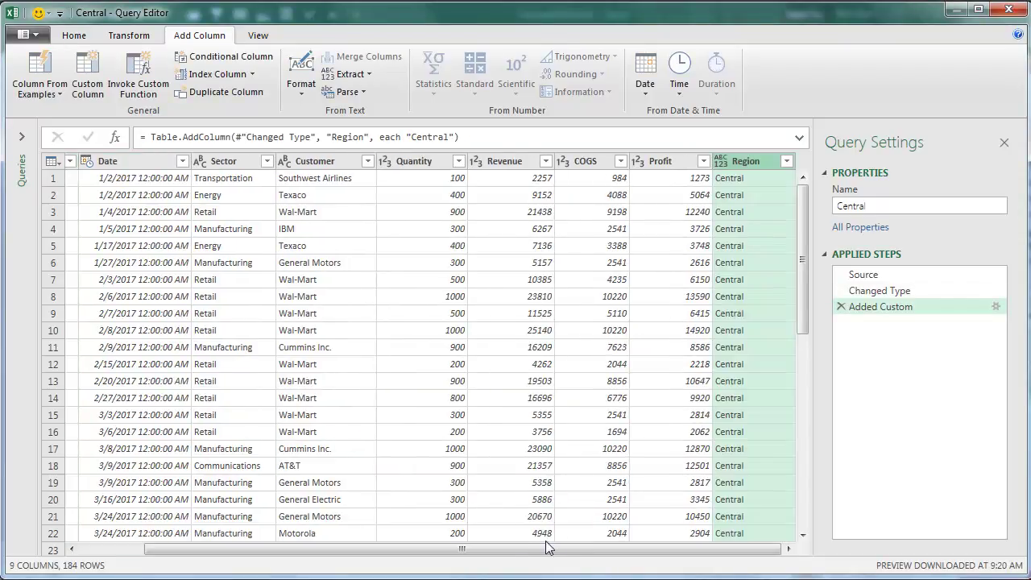
{"action": "left_click_drag", "start_coordinate": [523, 553], "coordinate": [457, 554]}
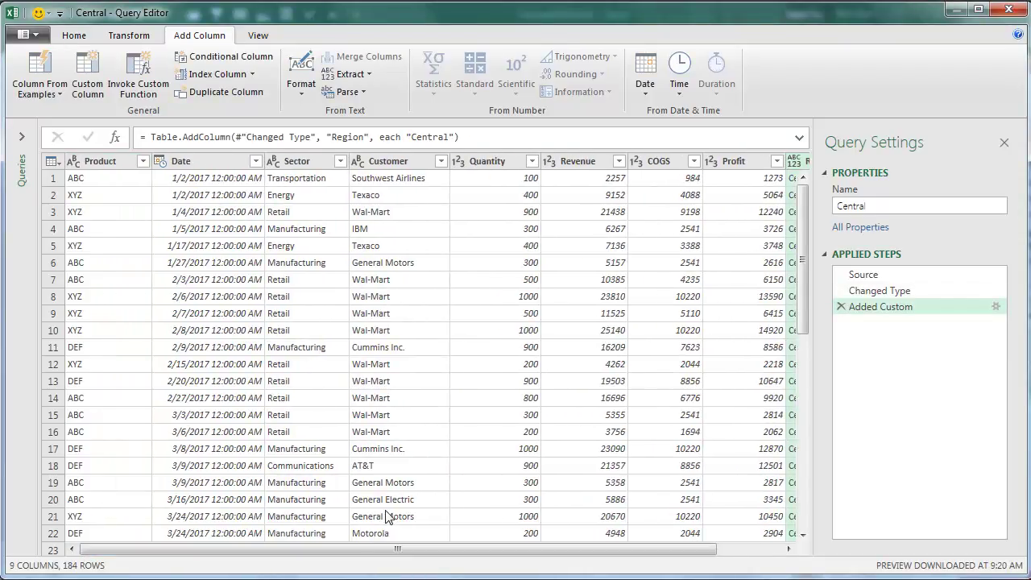
- Close the editor and load the Central query to the workbook with Only Create Connection
{"action": "left_click", "coordinate": [74, 37]}
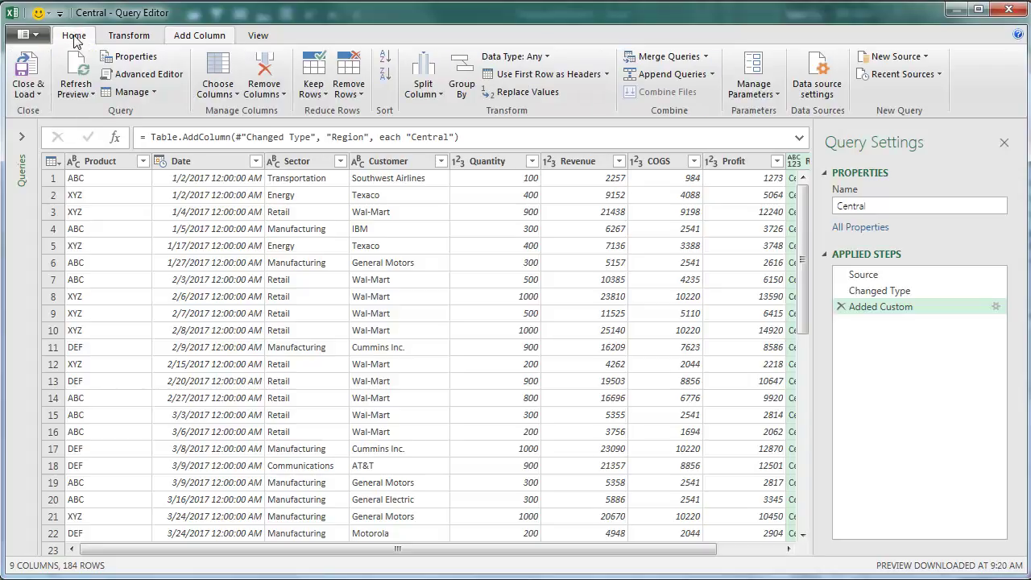
{"action": "left_click", "coordinate": [39, 93]}
{"action": "left_click", "coordinate": [48, 128]}
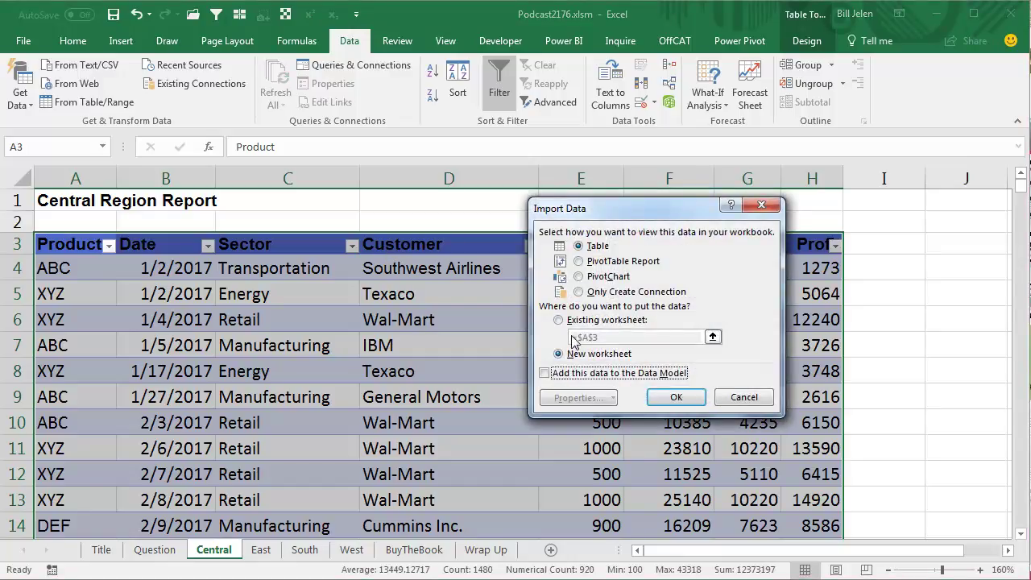
{"action": "left_click", "coordinate": [579, 292]}
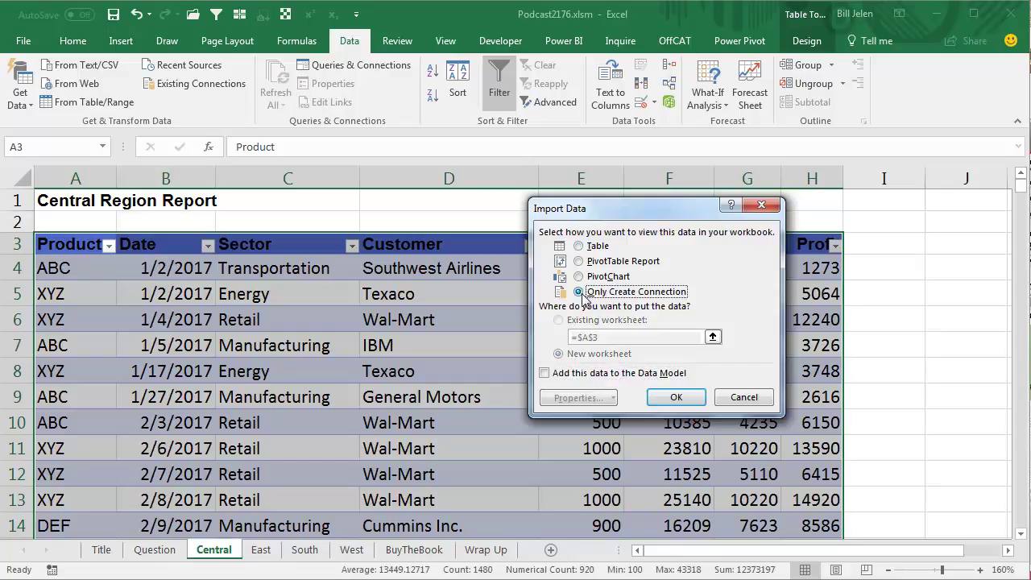
{"action": "left_click", "coordinate": [669, 398]}
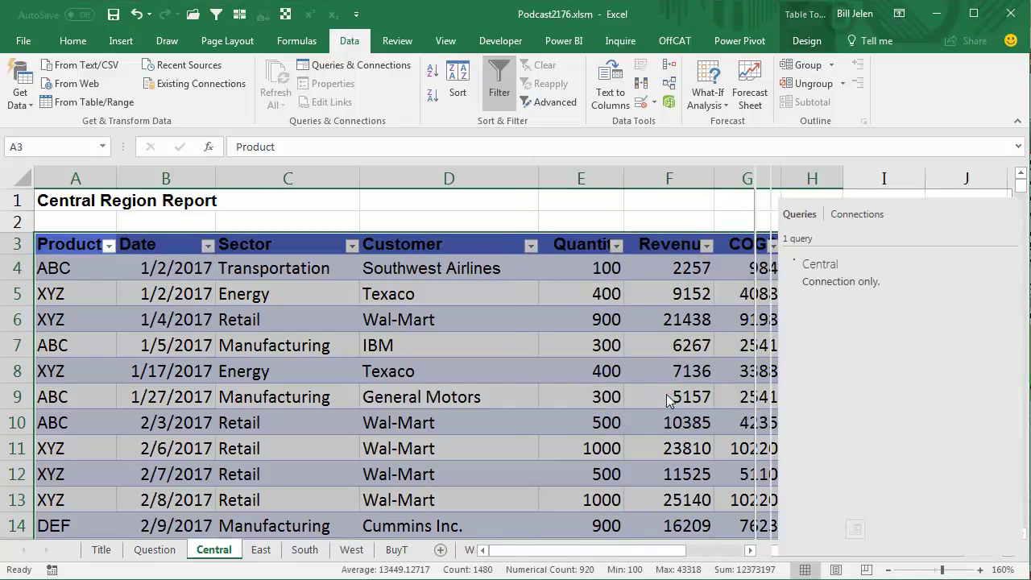
{"action": "mouse_move", "coordinate": [806, 269]}
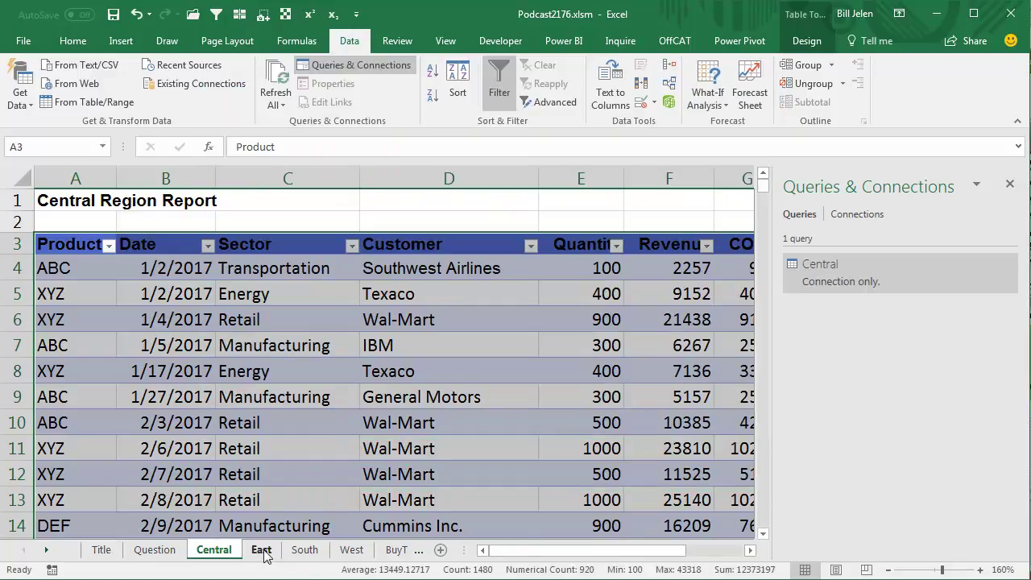
- Query the East table, add a custom column Region with the formula ="East", and load it as a connection only
{"action": "left_click", "coordinate": [262, 550]}
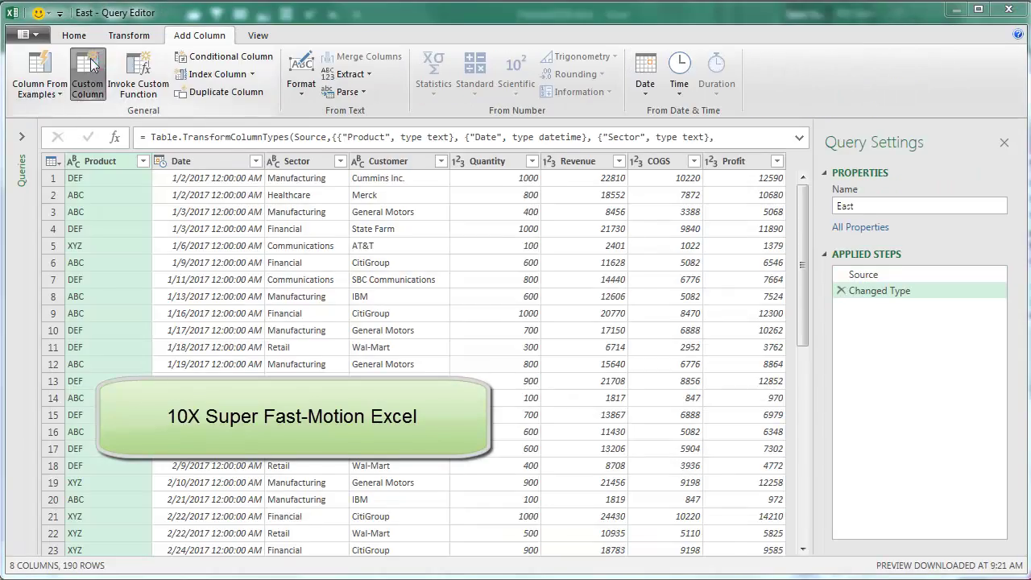
{"action": "left_click", "coordinate": [91, 73]}
{"action": "type", "text": "Region"}
{"action": "left_click", "coordinate": [346, 231]}
{"action": "type", "text": "\"East\""}
{"action": "left_click", "coordinate": [686, 359]}
{"action": "left_click", "coordinate": [23, 92]}
{"action": "left_click", "coordinate": [51, 108]}
- Query the South table, add a custom column Region with the formula ="South", and load it as a connection only
{"action": "left_click", "coordinate": [74, 85]}
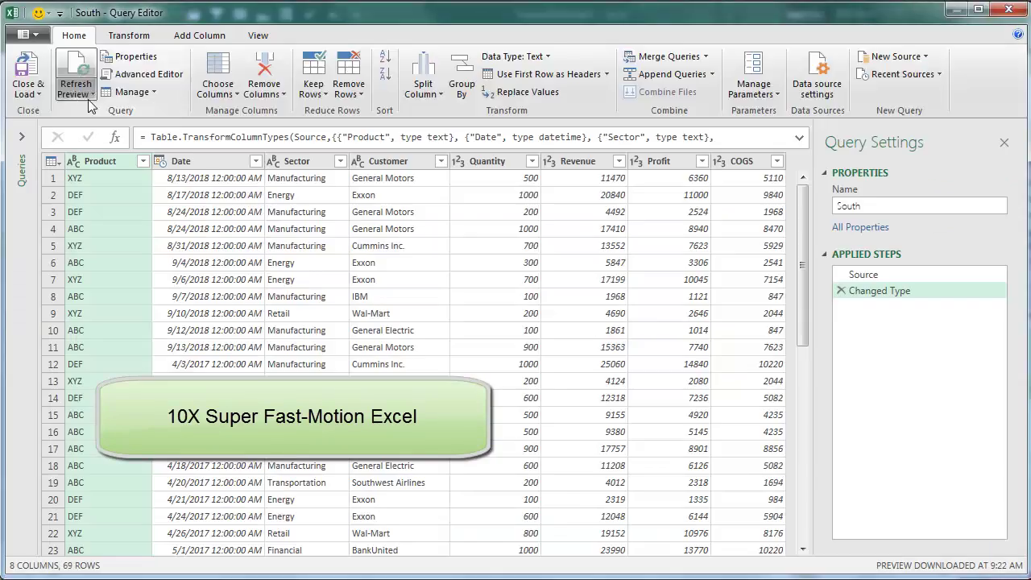
{"action": "left_click", "coordinate": [199, 35]}
{"action": "left_click", "coordinate": [91, 72]}
{"action": "type", "text": "Region"}
{"action": "left_click", "coordinate": [345, 230]}
{"action": "type", "text": "\"South\""}
{"action": "left_click", "coordinate": [685, 359]}
{"action": "left_click", "coordinate": [73, 35]}
{"action": "left_click", "coordinate": [26, 83]}
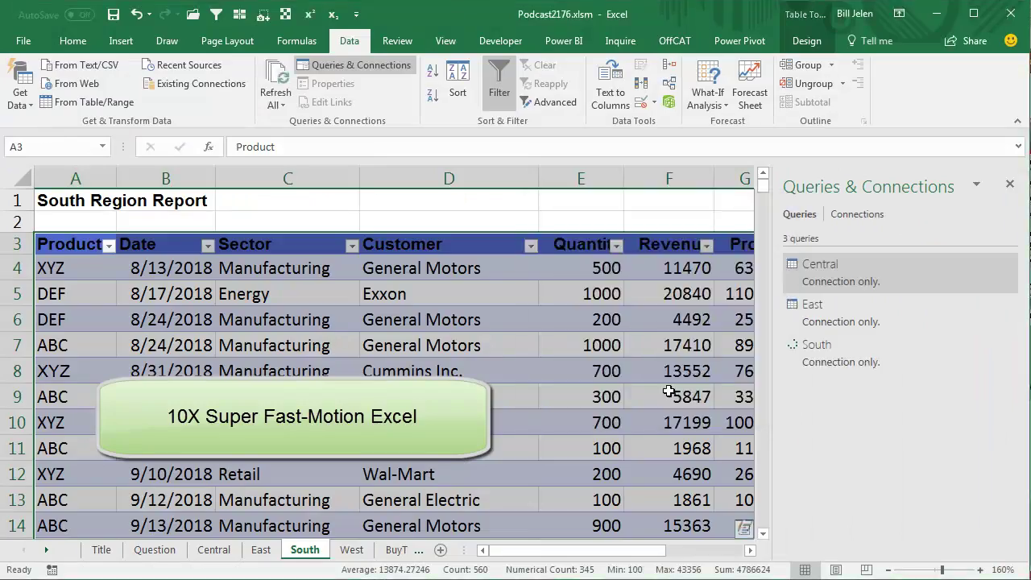
- Query the West table, add a custom column Region with the formula ="West", and load it as a connection only
{"action": "left_click", "coordinate": [351, 549]}
{"action": "left_click", "coordinate": [86, 101]}
{"action": "left_click", "coordinate": [199, 34]}
{"action": "left_click", "coordinate": [91, 73]}
{"action": "type", "text": "Region"}
{"action": "left_click", "coordinate": [345, 231]}
{"action": "type", "text": "\"West\""}
{"action": "left_click", "coordinate": [691, 424]}
{"action": "left_click", "coordinate": [74, 34]}
{"action": "left_click", "coordinate": [27, 84]}
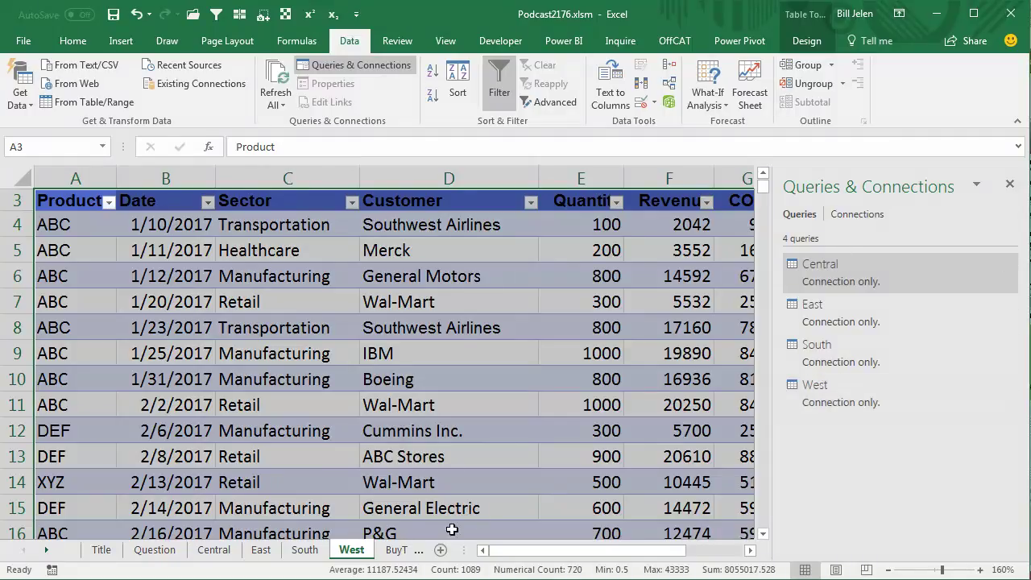
- Insert a blank worksheet just before the BuyTheBook sheet
{"action": "left_click", "coordinate": [400, 550]}
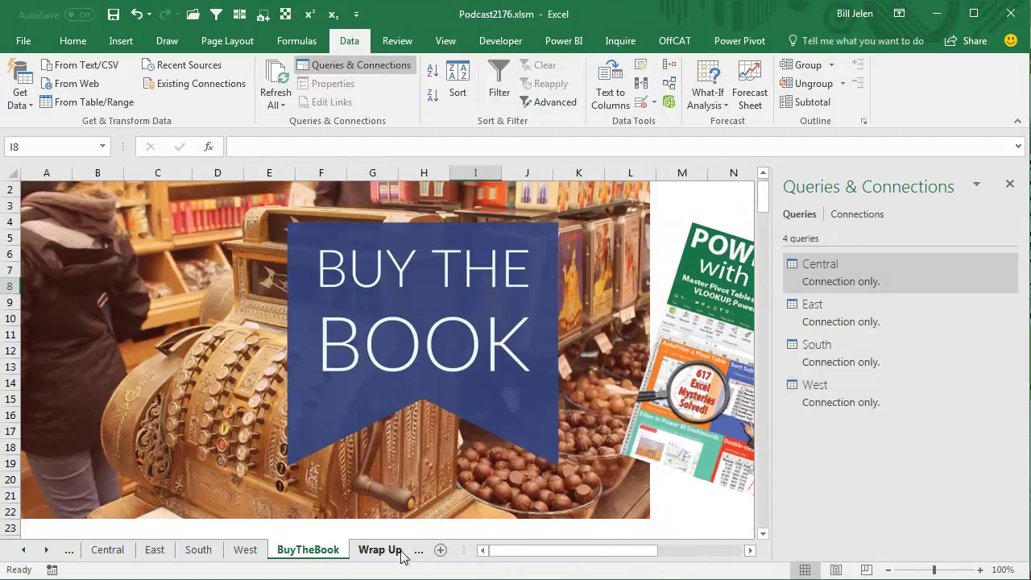
{"action": "key", "text": "shift+F11"}
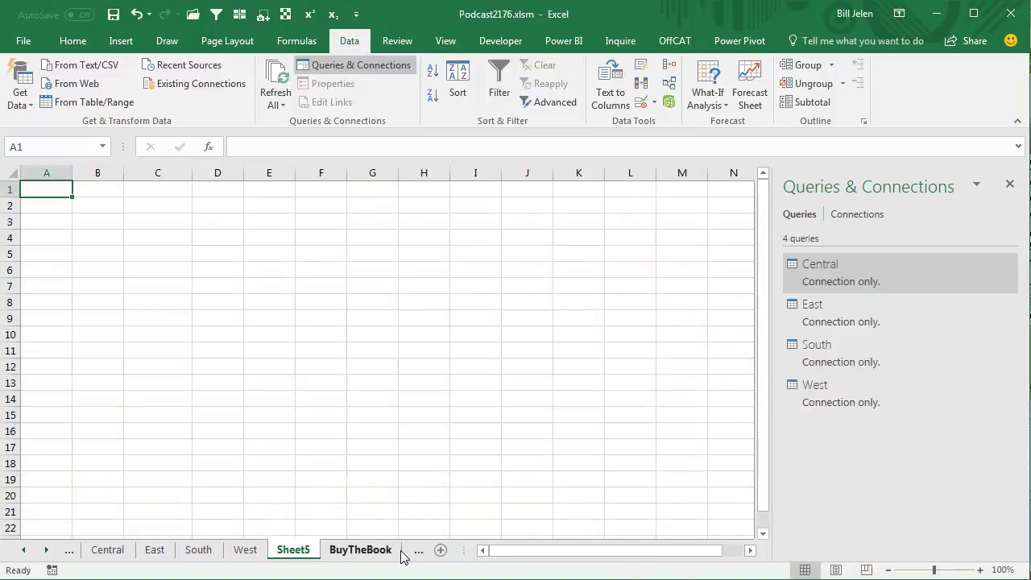
- Append the Central, East, South and West queries using three or more tables, and load the combined query to a new worksheet
{"action": "left_click", "coordinate": [33, 104]}
{"action": "mouse_move", "coordinate": [63, 305]}
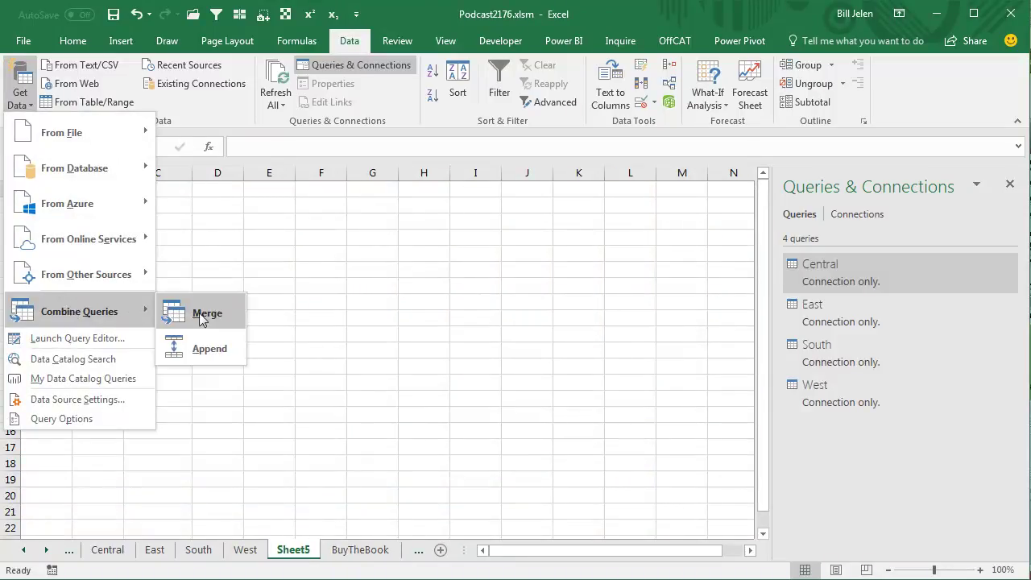
{"action": "left_click", "coordinate": [207, 355]}
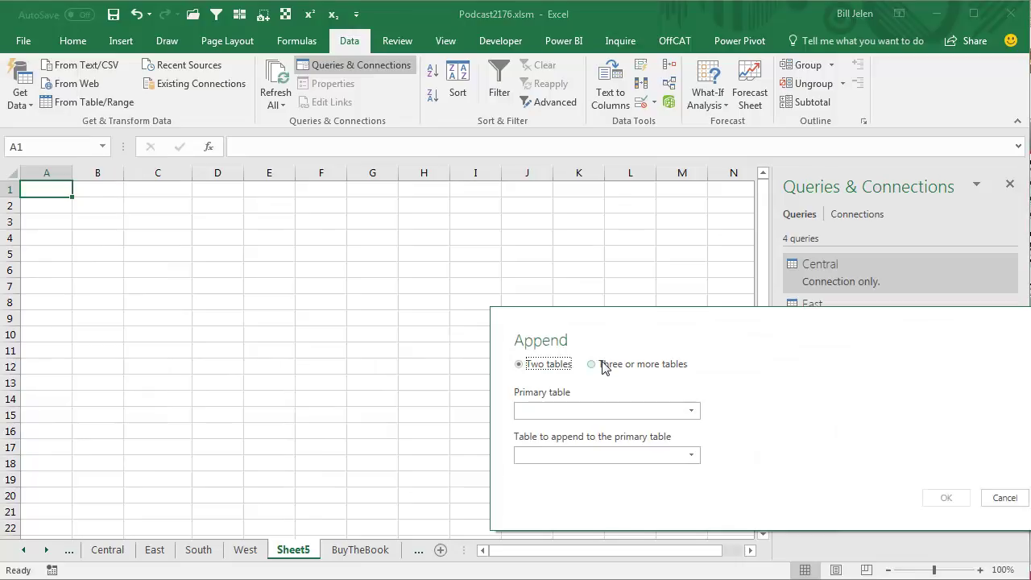
{"action": "left_click", "coordinate": [596, 364]}
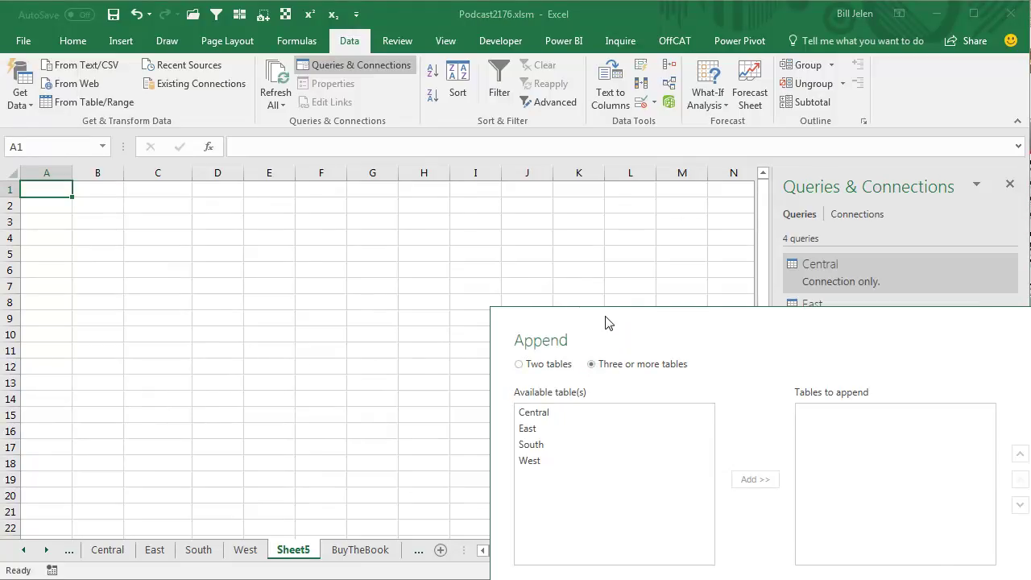
{"action": "left_click", "coordinate": [382, 282]}
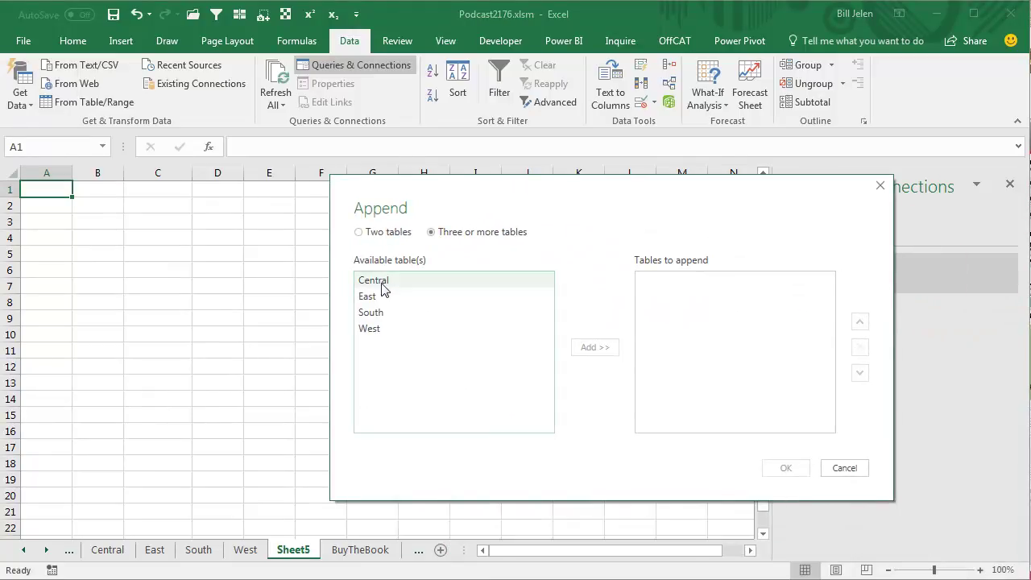
{"action": "left_click", "coordinate": [375, 329], "text": "shift"}
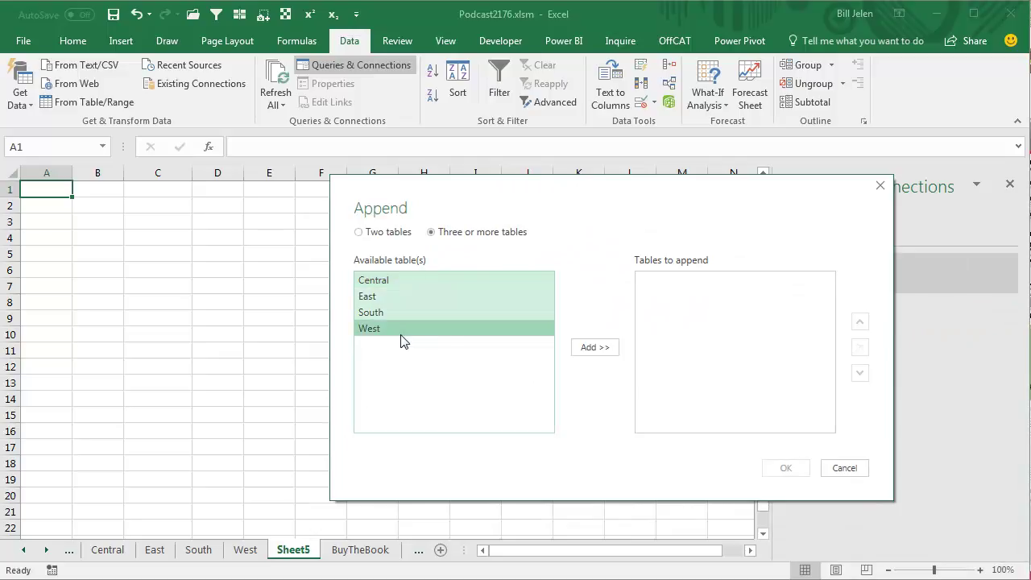
{"action": "left_click", "coordinate": [592, 349]}
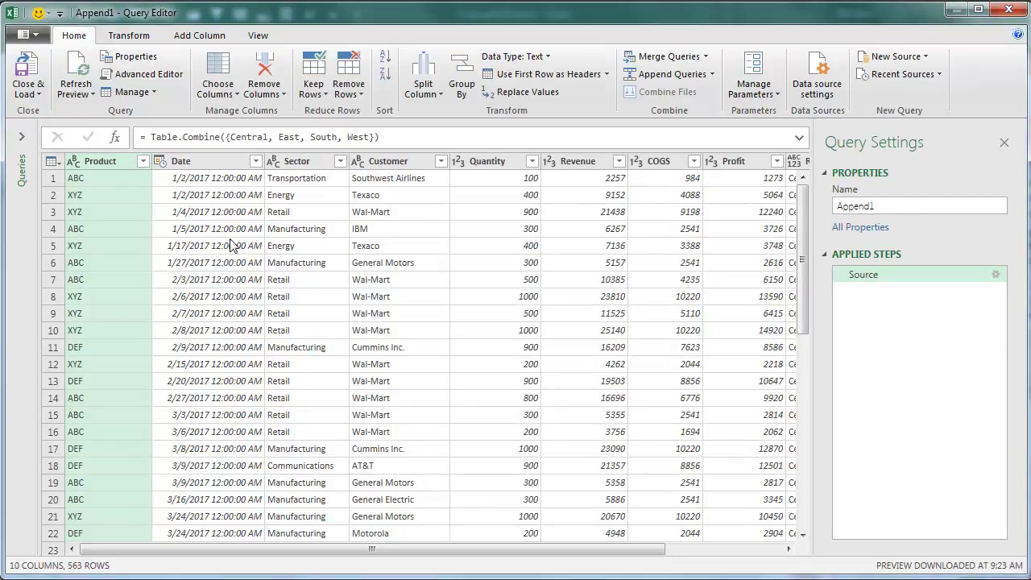
{"action": "left_click", "coordinate": [29, 73]}
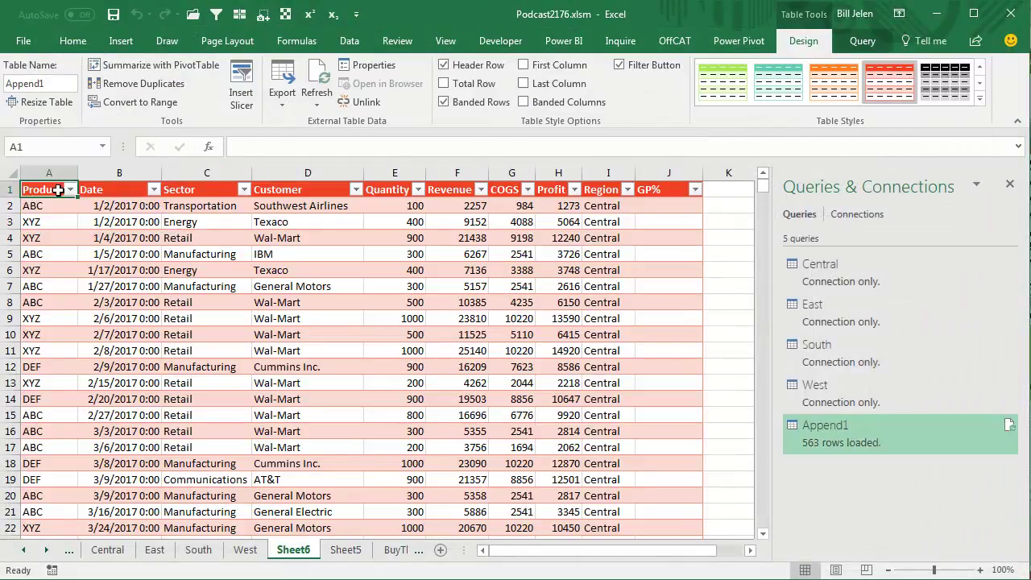
- Jump to the last row of the combined table and return to its first data row
{"action": "left_click", "coordinate": [56, 209]}
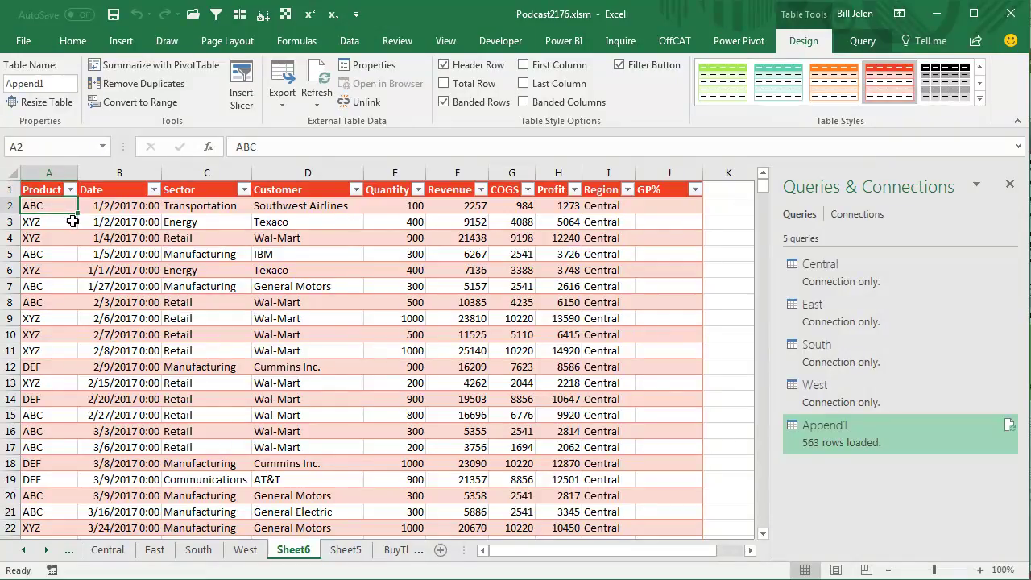
{"action": "key", "text": "ctrl+Down"}
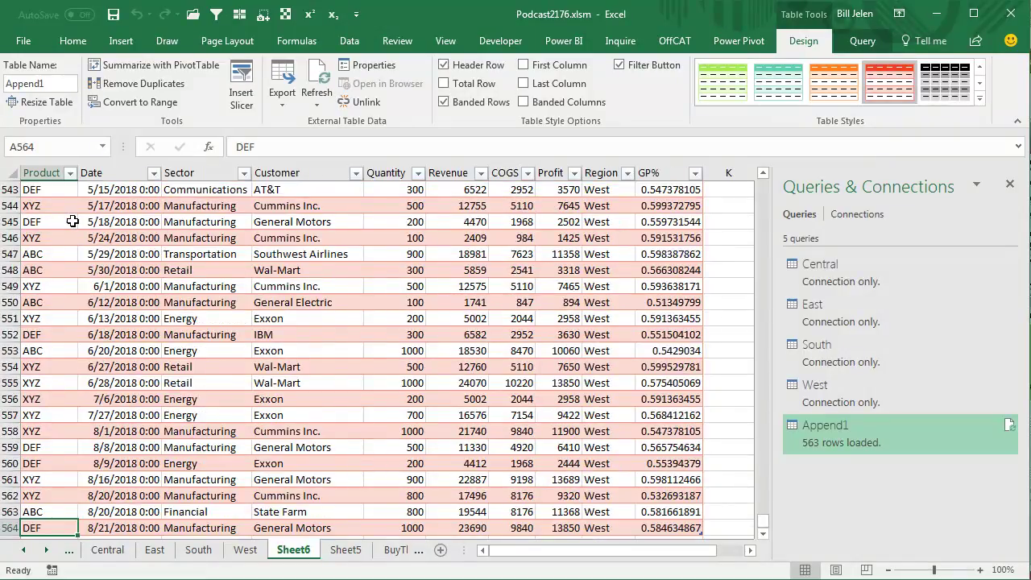
{"action": "key", "text": "ctrl+Up"}
{"action": "key", "text": "Down"}
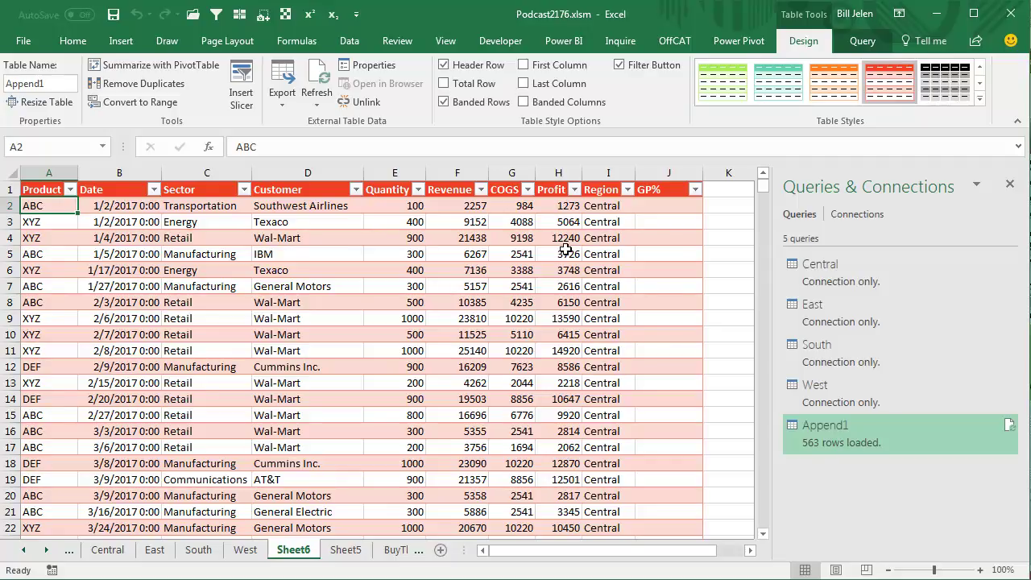
- Examine the rows of the combined table region by region, comparing the Region and GP% columns up to the South-to-West boundary
{"action": "key", "text": "Down"}
{"action": "key", "text": "Down"}
{"action": "key", "text": "Down"}
{"action": "key", "text": "Down"}
{"action": "key", "text": "Down"}
{"action": "key", "text": "Down"}
{"action": "key", "text": "Down"}
{"action": "key", "text": "Down"}
{"action": "key", "text": "Down"}
{"action": "key", "text": "Down"}
{"action": "key", "text": "Down"}
{"action": "key", "text": "Down"}
{"action": "key", "text": "Down"}
{"action": "key", "text": "Down"}
{"action": "key", "text": "Down"}
{"action": "key", "text": "Down"}
{"action": "key", "text": "Down"}
{"action": "key", "text": "Down"}
{"action": "key", "text": "Down"}
{"action": "key", "text": "Down"}
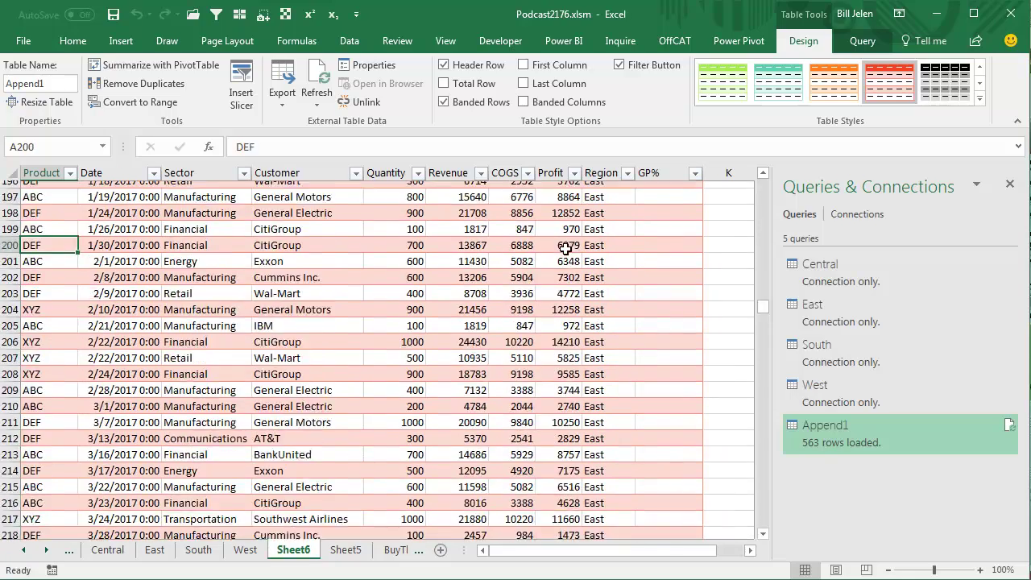
{"action": "key", "text": "Down"}
{"action": "key", "text": "Down"}
{"action": "key", "text": "Down"}
{"action": "key", "text": "Down"}
{"action": "key", "text": "Down"}
{"action": "key", "text": "Down"}
{"action": "key", "text": "Down"}
{"action": "key", "text": "Down"}
{"action": "key", "text": "Down"}
{"action": "key", "text": "Down"}
{"action": "key", "text": "Down"}
{"action": "key", "text": "Down"}
{"action": "key", "text": "Down"}
{"action": "key", "text": "Down"}
{"action": "key", "text": "Down"}
{"action": "key", "text": "Down"}
{"action": "key", "text": "Down"}
{"action": "key", "text": "Down"}
{"action": "key", "text": "Down"}
{"action": "key", "text": "Down"}
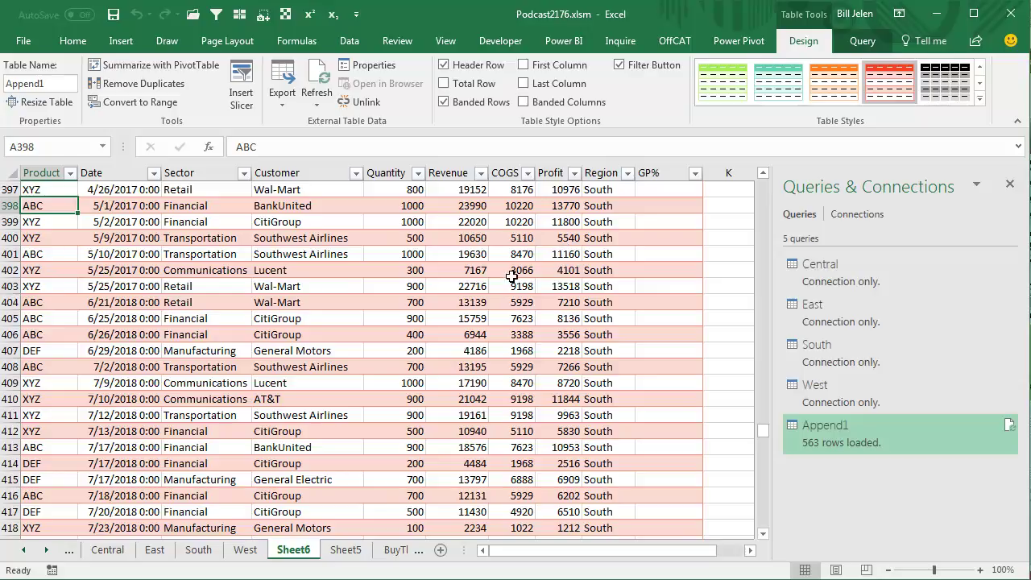
{"action": "key", "text": "Up"}
{"action": "key", "text": "Up"}
{"action": "key", "text": "Up"}
{"action": "key", "text": "Up"}
{"action": "key", "text": "Up"}
{"action": "key", "text": "Up"}
{"action": "key", "text": "Up"}
{"action": "key", "text": "Up"}
{"action": "key", "text": "Up"}
{"action": "key", "text": "Up"}
{"action": "key", "text": "Up"}
{"action": "key", "text": "Up"}
{"action": "key", "text": "Up"}
{"action": "key", "text": "Up"}
{"action": "key", "text": "Up"}
{"action": "key", "text": "Up"}
{"action": "key", "text": "Up"}
{"action": "key", "text": "Up"}
{"action": "key", "text": "Up"}
{"action": "key", "text": "Up"}
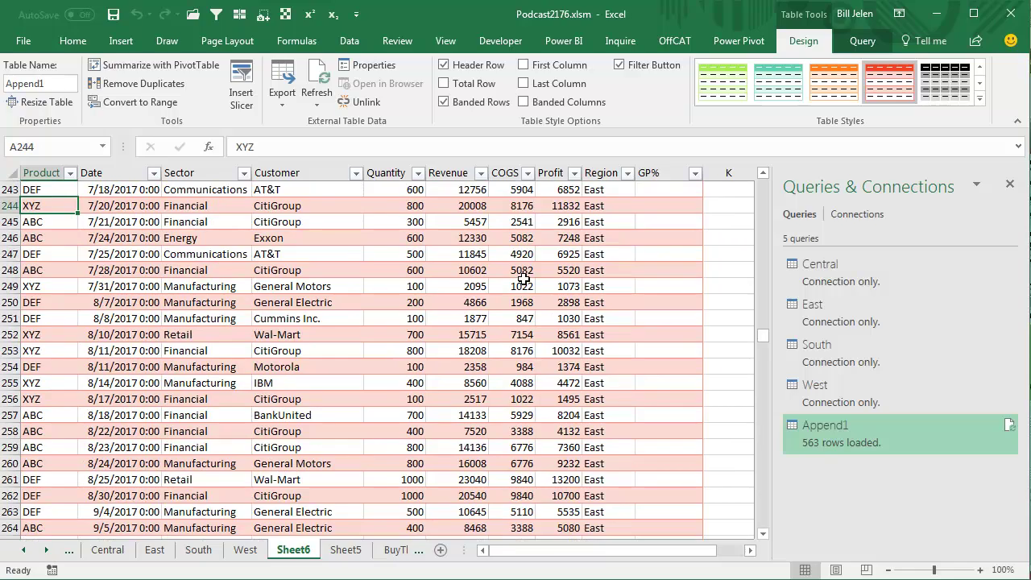
{"action": "key", "text": "Down"}
{"action": "key", "text": "Down"}
{"action": "key", "text": "Down"}
{"action": "key", "text": "Down"}
{"action": "key", "text": "Down"}
{"action": "key", "text": "Down"}
{"action": "key", "text": "Down"}
{"action": "key", "text": "Down"}
{"action": "key", "text": "Down"}
{"action": "key", "text": "Down"}
{"action": "key", "text": "Down"}
{"action": "key", "text": "Down"}
{"action": "key", "text": "Down"}
{"action": "key", "text": "Down"}
{"action": "key", "text": "Down"}
{"action": "key", "text": "Down"}
{"action": "key", "text": "Down"}
{"action": "key", "text": "Down"}
{"action": "key", "text": "Down"}
{"action": "key", "text": "Down"}
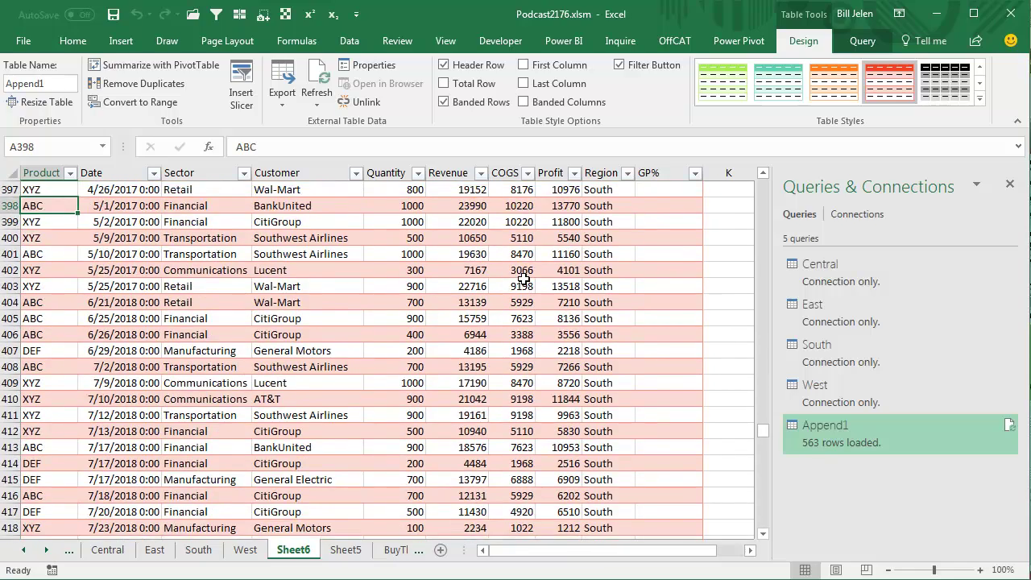
{"action": "key", "text": "Down"}
{"action": "key", "text": "Down"}
{"action": "key", "text": "Down"}
{"action": "key", "text": "Down"}
{"action": "key", "text": "Down"}
{"action": "key", "text": "Down"}
{"action": "key", "text": "Down"}
{"action": "key", "text": "Down"}
{"action": "key", "text": "Down"}
{"action": "key", "text": "Down"}
{"action": "key", "text": "Down"}
{"action": "key", "text": "Down"}
{"action": "key", "text": "Down"}
{"action": "key", "text": "Down"}
{"action": "key", "text": "Down"}
{"action": "key", "text": "Down"}
{"action": "key", "text": "Down"}
{"action": "key", "text": "Down"}
{"action": "key", "text": "Down"}
{"action": "key", "text": "Down"}
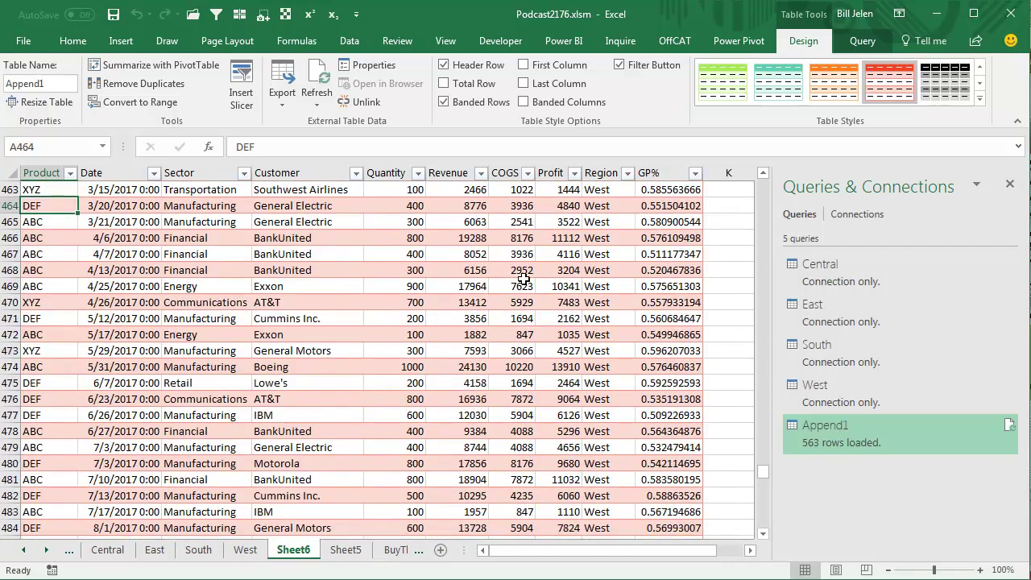
{"action": "key", "text": "Page_Up"}
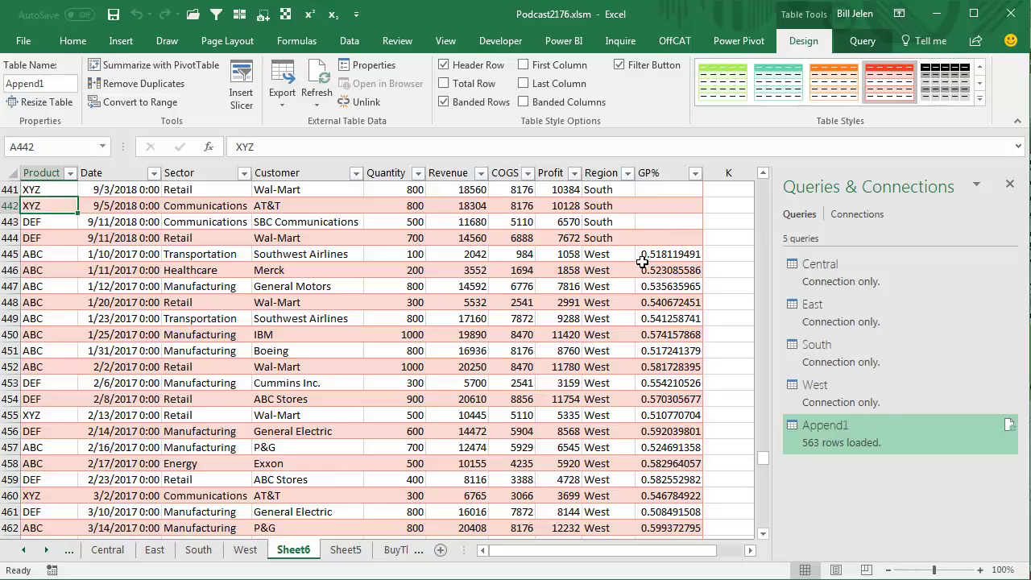
- Add nine rows directly below the last record of the South table by filling Product cells A73:A81 with ABC
{"action": "left_click", "coordinate": [197, 550]}
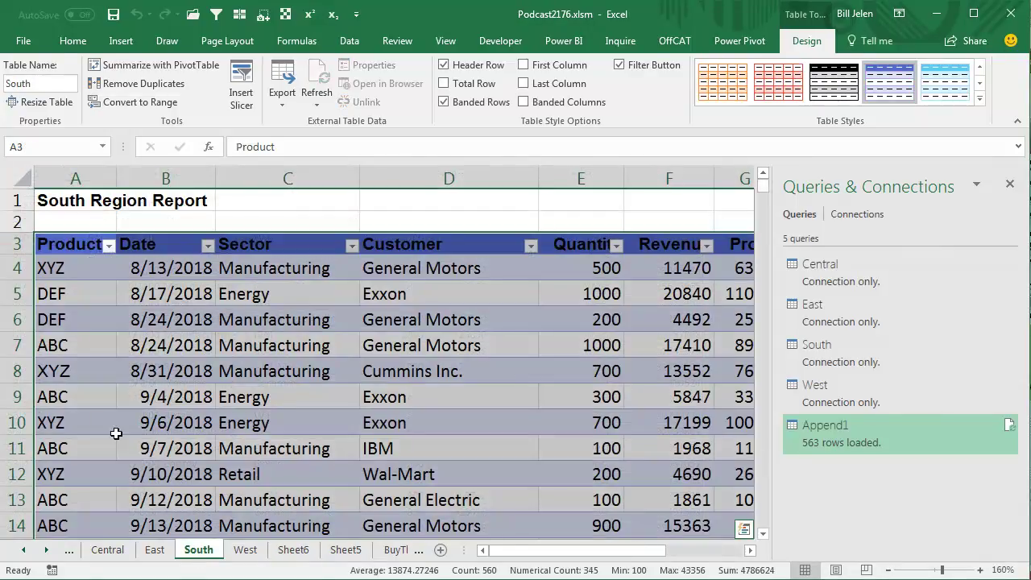
{"action": "scroll", "coordinate": [88, 417], "scroll_direction": "down", "scroll_amount": 9}
{"action": "scroll", "coordinate": [86, 417], "scroll_direction": "down", "scroll_amount": 16}
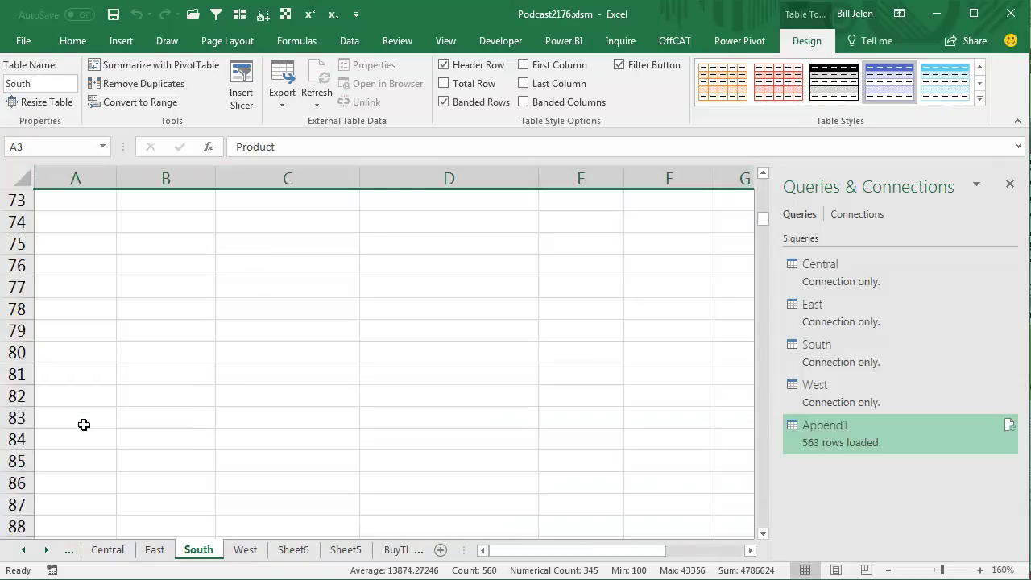
{"action": "scroll", "coordinate": [83, 421], "scroll_direction": "up", "scroll_amount": 2}
{"action": "scroll", "coordinate": [84, 421], "scroll_direction": "up", "scroll_amount": 5}
{"action": "scroll", "coordinate": [81, 421], "scroll_direction": "down", "scroll_amount": 3}
{"action": "left_click_drag", "start_coordinate": [76, 359], "coordinate": [69, 520]}
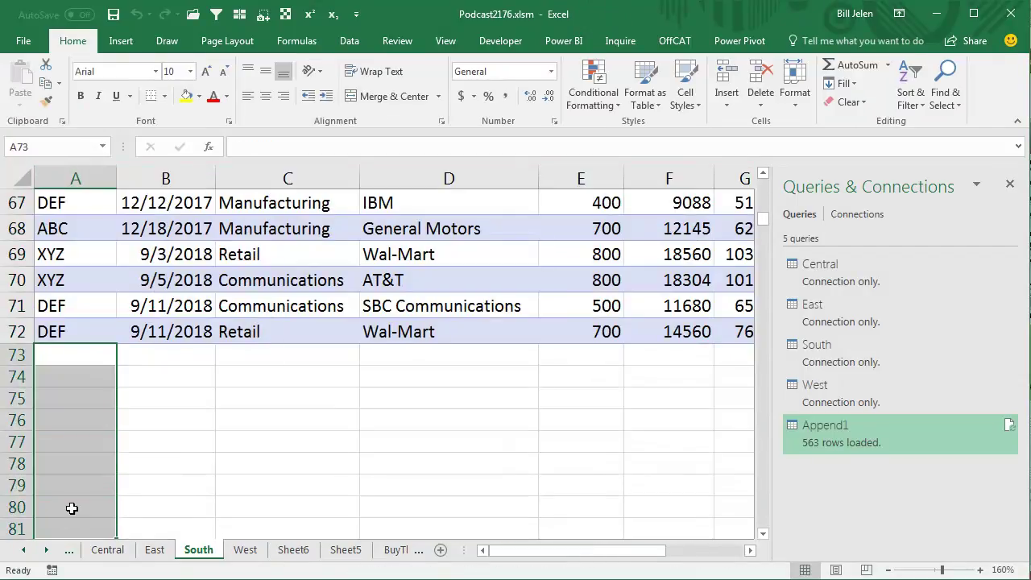
{"action": "type", "text": "ABC"}
{"action": "key", "text": "ctrl+Return"}
- Fill the Date cells of the nine new South rows with the current date, 11/20/2017
{"action": "key", "text": "Right"}
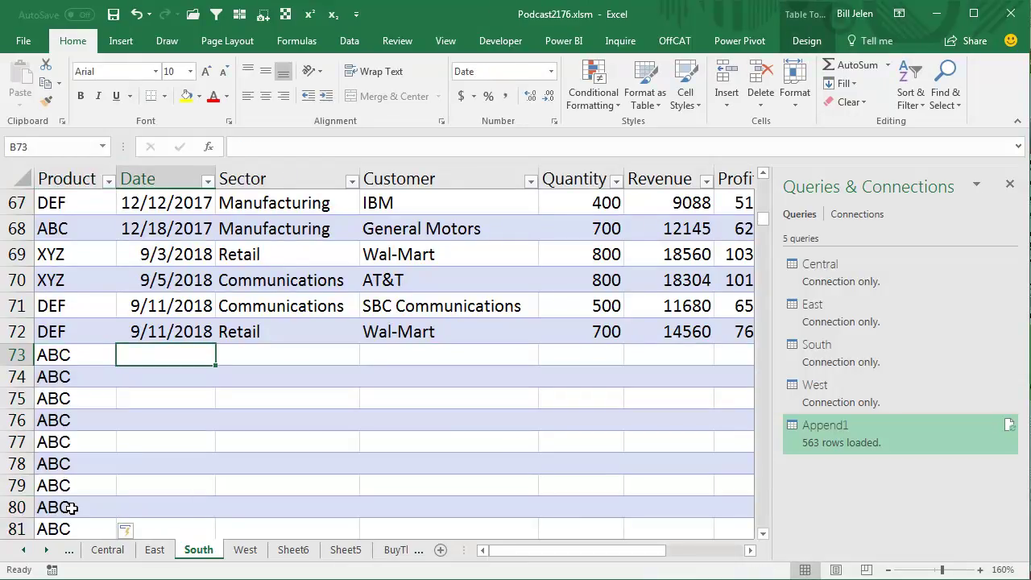
{"action": "key", "text": "shift+Down"}
{"action": "key", "text": "shift+Down"}
{"action": "key", "text": "shift+Down"}
{"action": "key", "text": "shift+Down"}
{"action": "key", "text": "shift+Down"}
{"action": "key", "text": "shift+Down"}
{"action": "key", "text": "shift+Down"}
{"action": "key", "text": "shift+Down"}
{"action": "key", "text": "shift+Down"}
{"action": "key", "text": "shift+Down"}
{"action": "key", "text": "shift+Down"}
{"action": "key", "text": "shift+Up"}
{"action": "key", "text": "shift+Up"}
{"action": "key", "text": "shift+Up"}
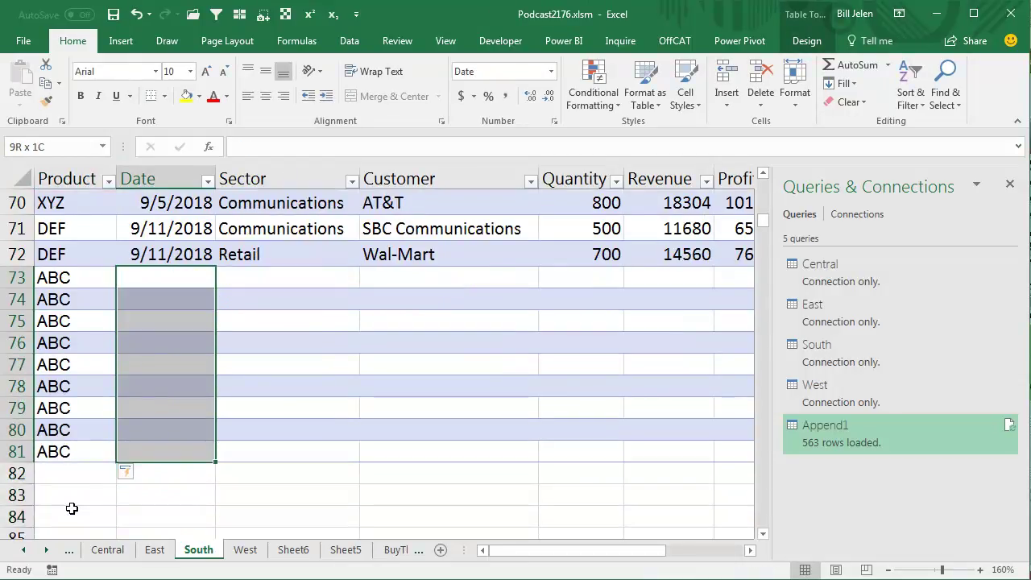
{"action": "key", "text": "ctrl+semicolon"}
{"action": "key", "text": "ctrl+Return"}
- Fill the Sector cells of the nine new South rows with Retail
{"action": "key", "text": "Right"}
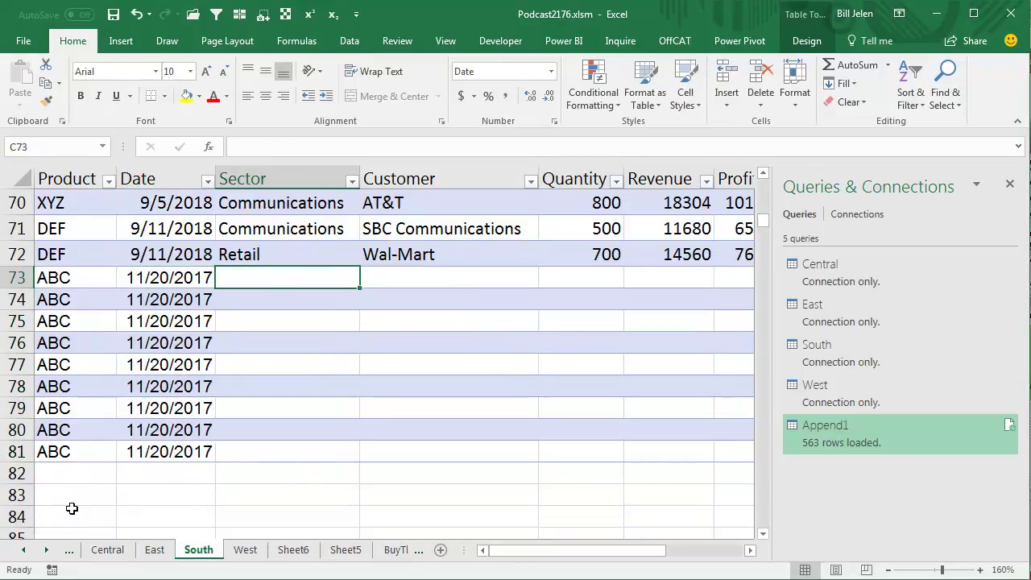
{"action": "key", "text": "shift+Down"}
{"action": "key", "text": "shift+Down"}
{"action": "key", "text": "shift+Down"}
{"action": "key", "text": "shift+Down"}
{"action": "key", "text": "shift+Down"}
{"action": "key", "text": "shift+Down"}
{"action": "key", "text": "shift+Down"}
{"action": "key", "text": "shift+Down"}
{"action": "type", "text": "Retail"}
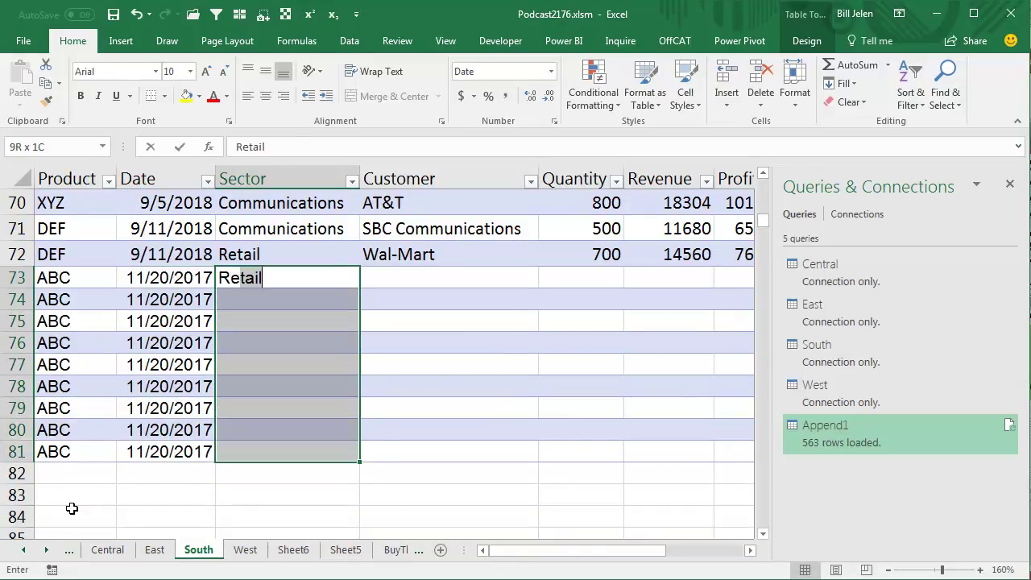
{"action": "key", "text": "ctrl+Return"}
- Fill the Customer cells of the nine new South rows with the requester's first name followed by "'s New Records"
{"action": "key", "text": "Right"}
{"action": "key", "text": "shift+Down"}
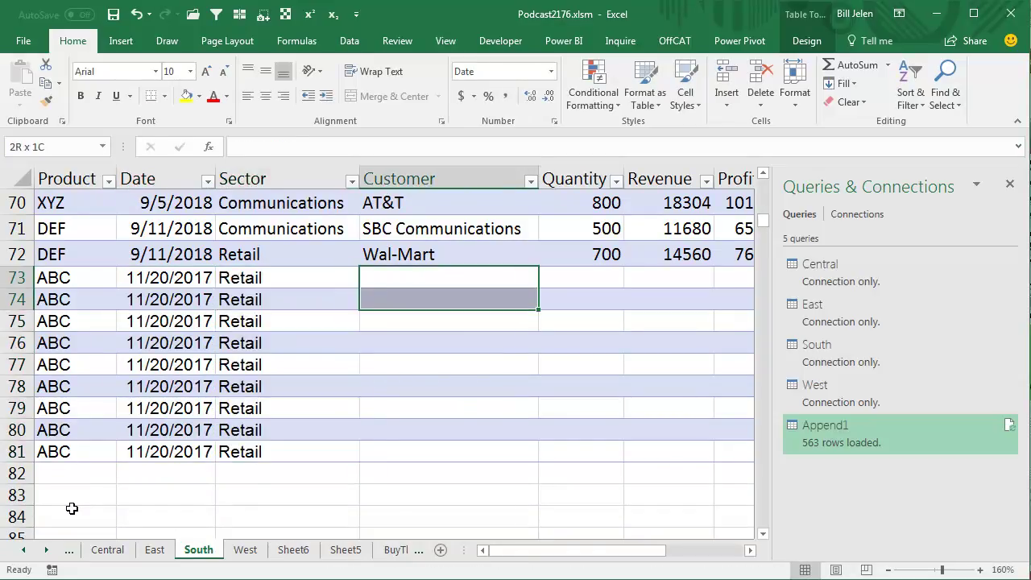
{"action": "key", "text": "shift+Down"}
{"action": "key", "text": "shift+Down"}
{"action": "key", "text": "shift+Down"}
{"action": "key", "text": "shift+Down"}
{"action": "key", "text": "shift+Down"}
{"action": "key", "text": "shift+Down"}
{"action": "key", "text": "shift+Down"}
{"action": "type", "text": "Doug"}
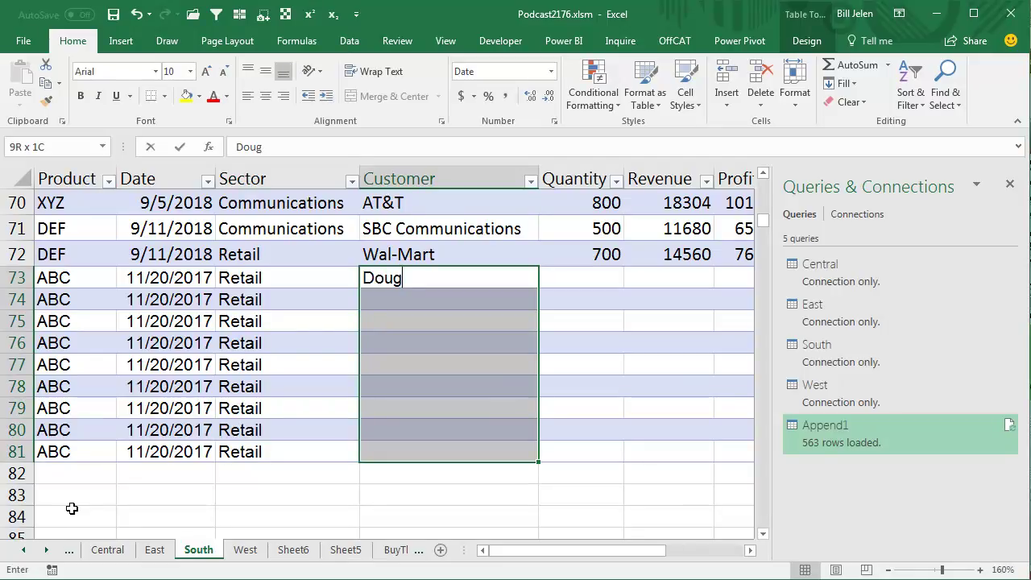
{"action": "type", "text": "'s New Records"}
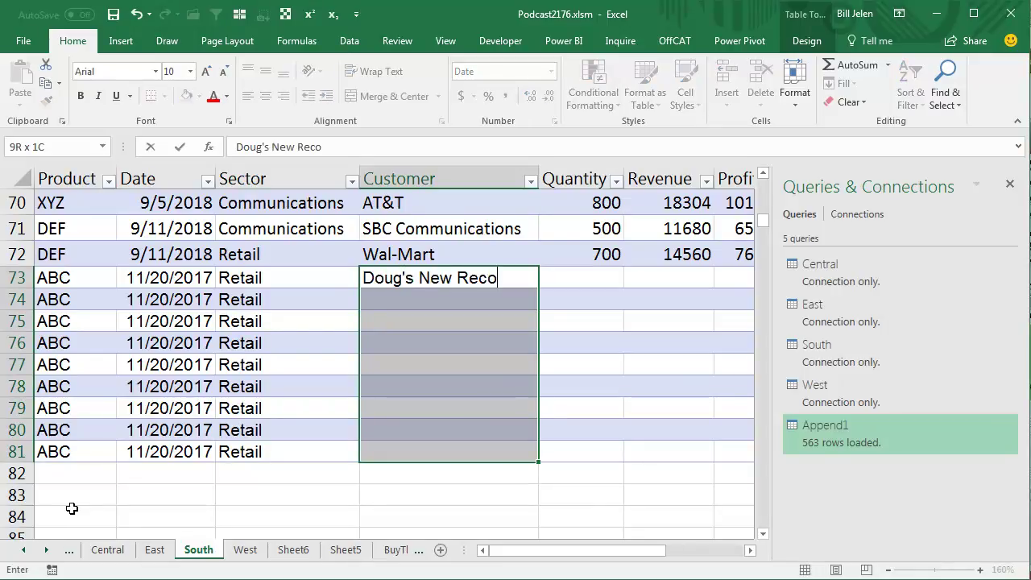
{"action": "key", "text": "ctrl+Return"}
- Fill the Quantity, Revenue, Profit and COGS cells of the nine new South rows with 100
{"action": "key", "text": "Right"}
{"action": "key", "text": "shift+Down"}
{"action": "key", "text": "shift+Down"}
{"action": "key", "text": "shift+Down"}
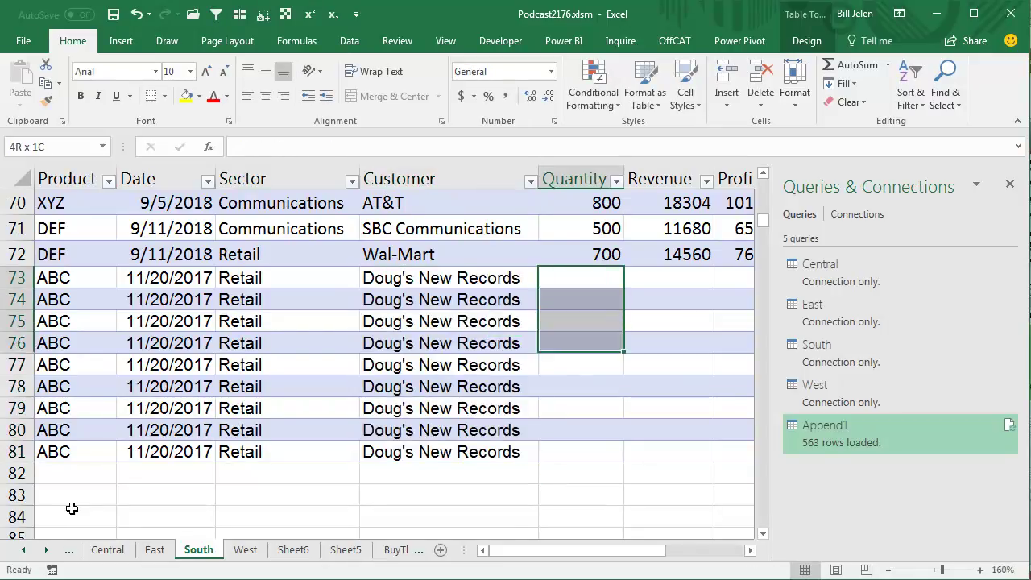
{"action": "key", "text": "shift+Down"}
{"action": "key", "text": "shift+Down"}
{"action": "key", "text": "shift+Down"}
{"action": "key", "text": "shift+Down"}
{"action": "key", "text": "shift+Down"}
{"action": "key", "text": "shift+Right"}
{"action": "key", "text": "shift+Right"}
{"action": "key", "text": "shift+Right"}
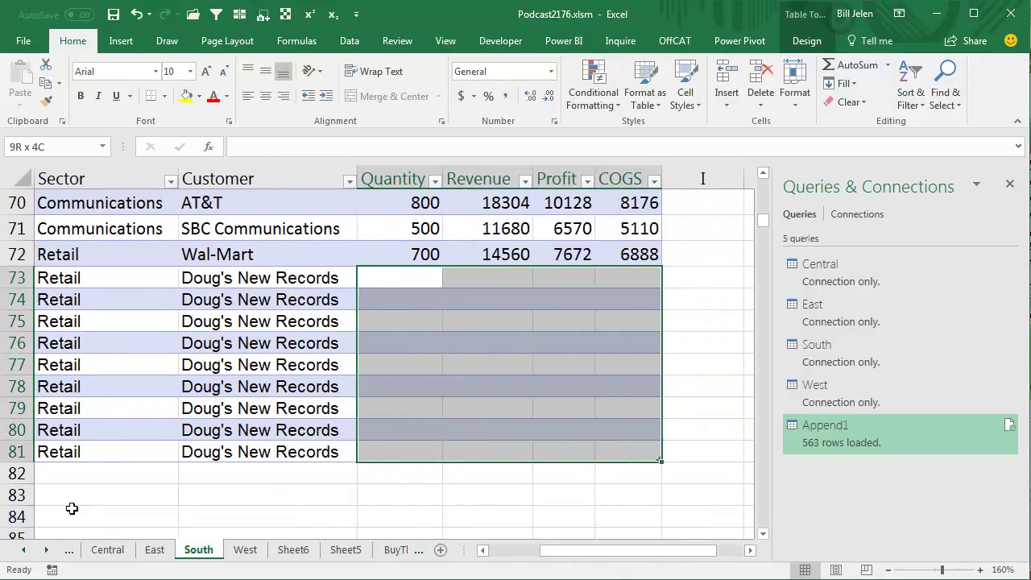
{"action": "type", "text": "100"}
{"action": "key", "text": "ctrl+Return"}
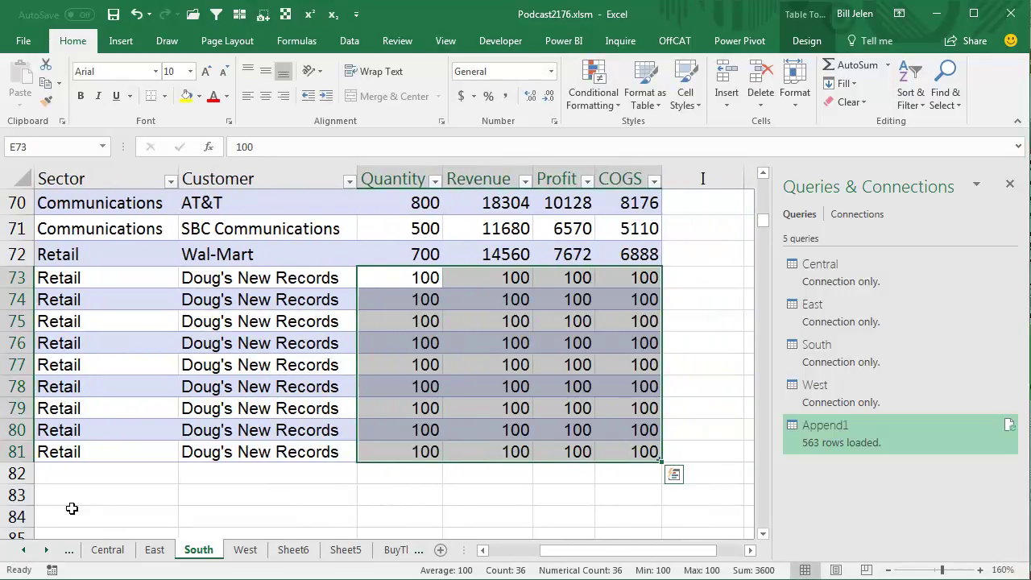
{"action": "key", "text": "Left"}
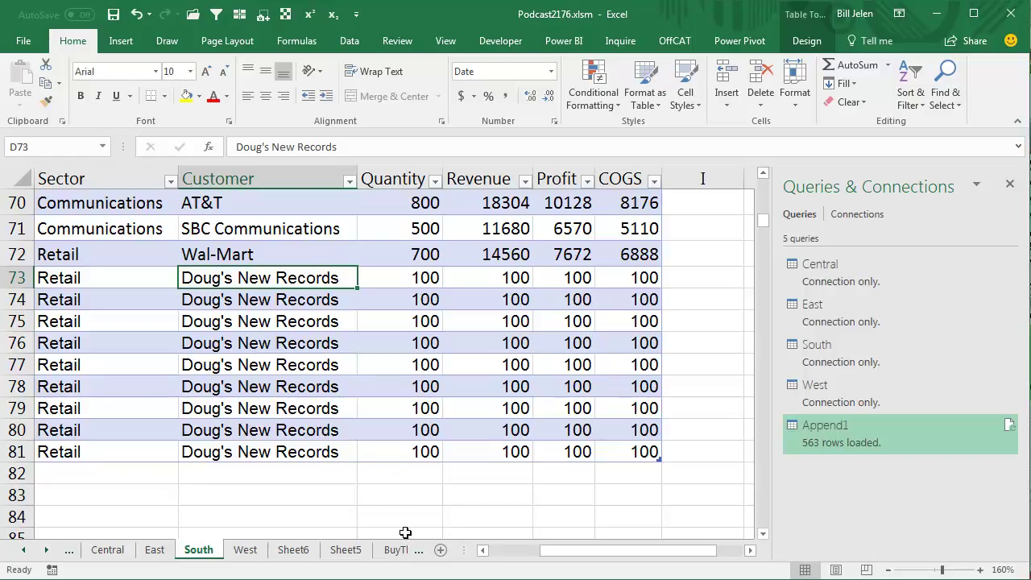
- Refresh the Append1 query on Sheet6 and select a Date cell among the newly added South records
{"action": "left_click", "coordinate": [293, 550]}
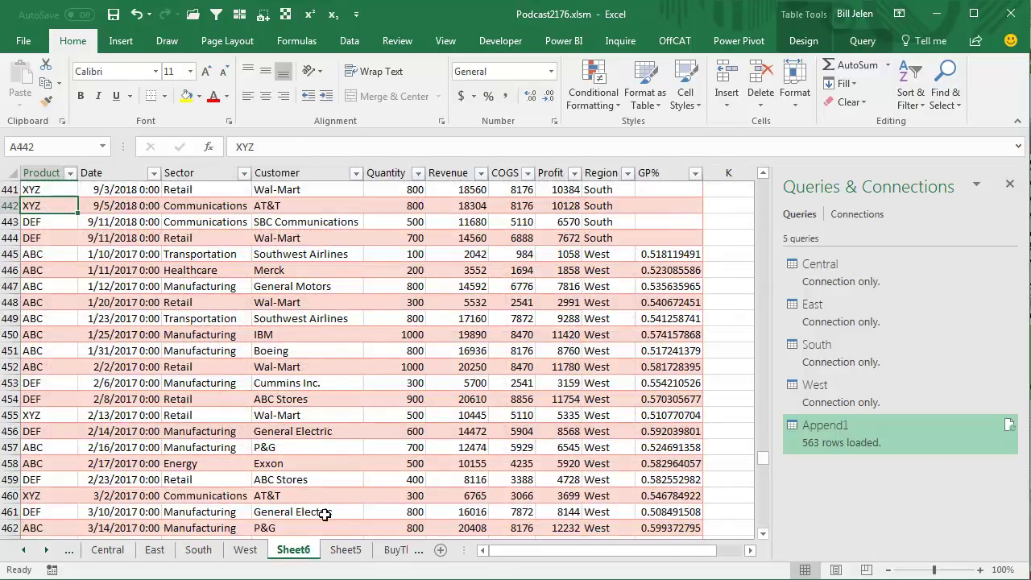
{"action": "mouse_move", "coordinate": [848, 442]}
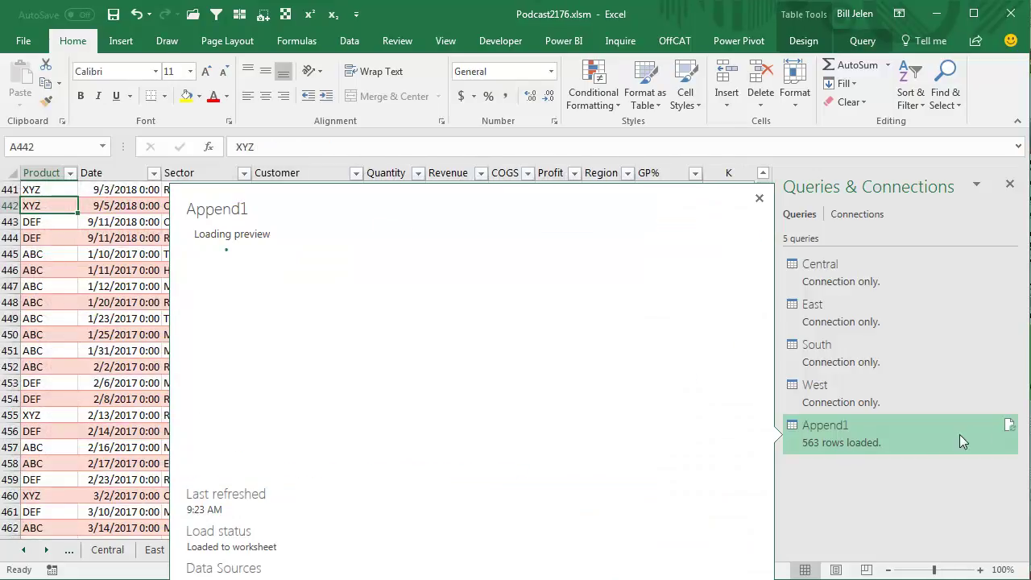
{"action": "left_click", "coordinate": [1010, 427]}
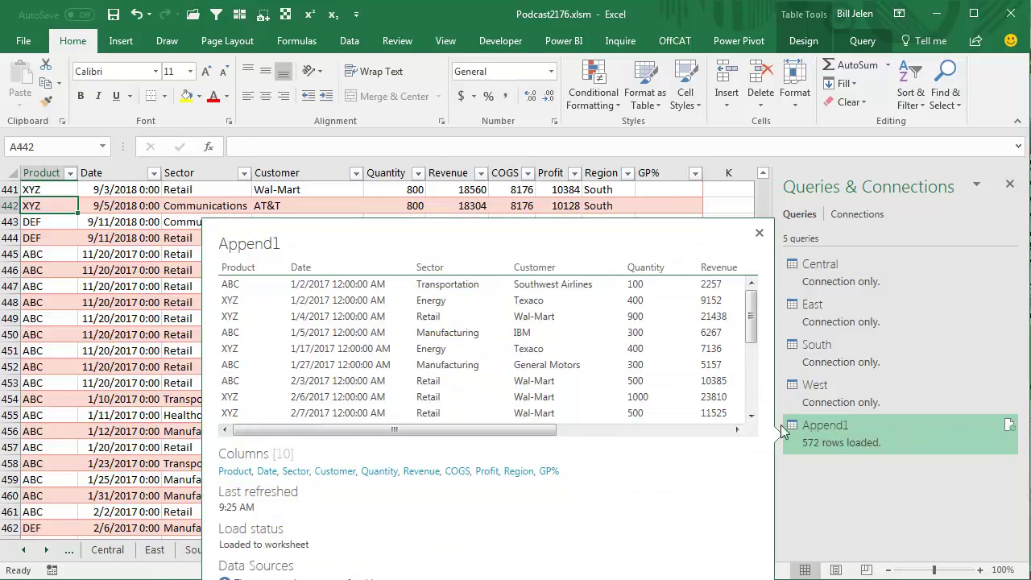
{"action": "left_click", "coordinate": [131, 302]}
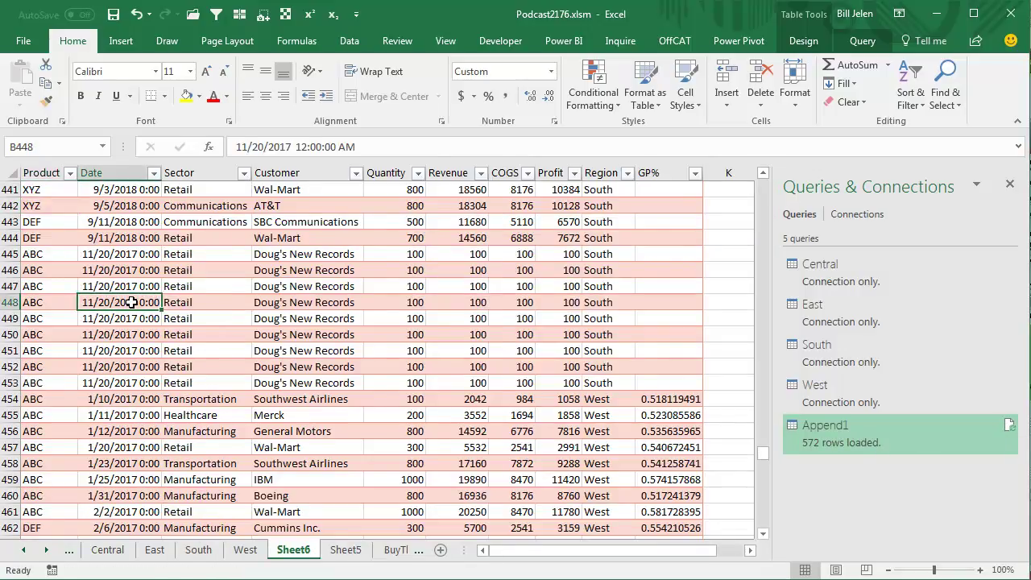
- Examine the refreshed combined table from its last row back up to the added South records at the West boundary
{"action": "key", "text": "ctrl+Down"}
{"action": "key", "text": "Page_Up"}
{"action": "key", "text": "Page_Up"}
{"action": "key", "text": "Page_Up"}
{"action": "key", "text": "Page_Up"}
{"action": "key", "text": "Page_Up"}
{"action": "key", "text": "Page_Up"}
{"action": "key", "text": "Page_Up"}
{"action": "key", "text": "Page_Down"}
{"action": "key", "text": "Page_Down"}
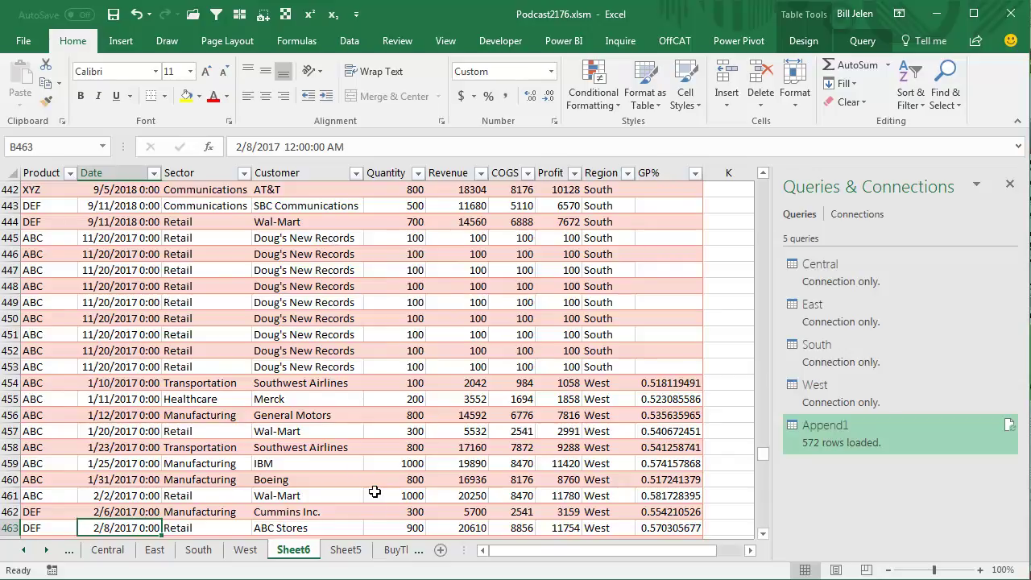
- View the BuyTheBook sheet and the list of episode topics on the Wrap Up sheet
{"action": "left_click", "coordinate": [393, 549]}
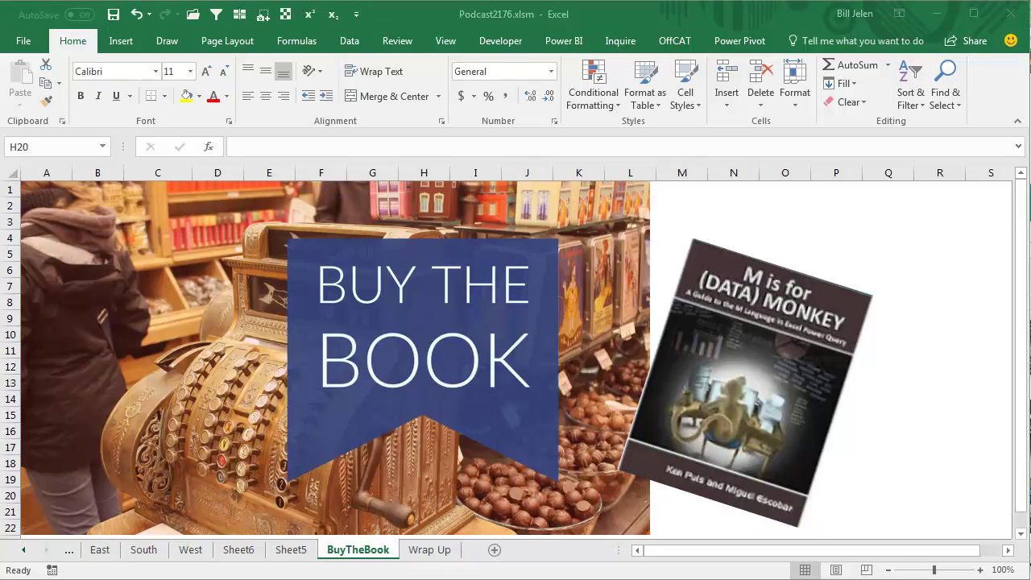
{"action": "key", "text": "ctrl+Page_Down"}
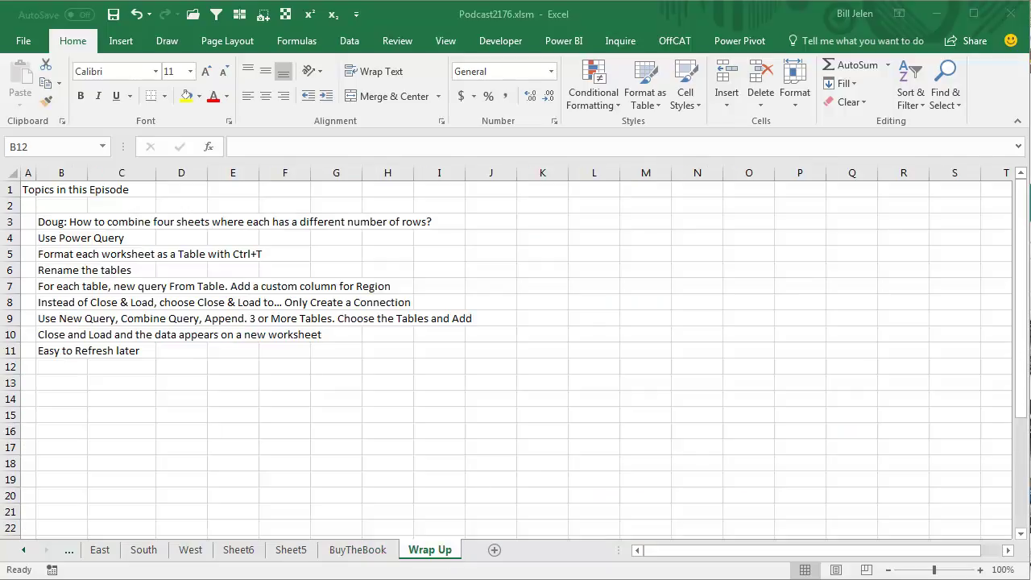